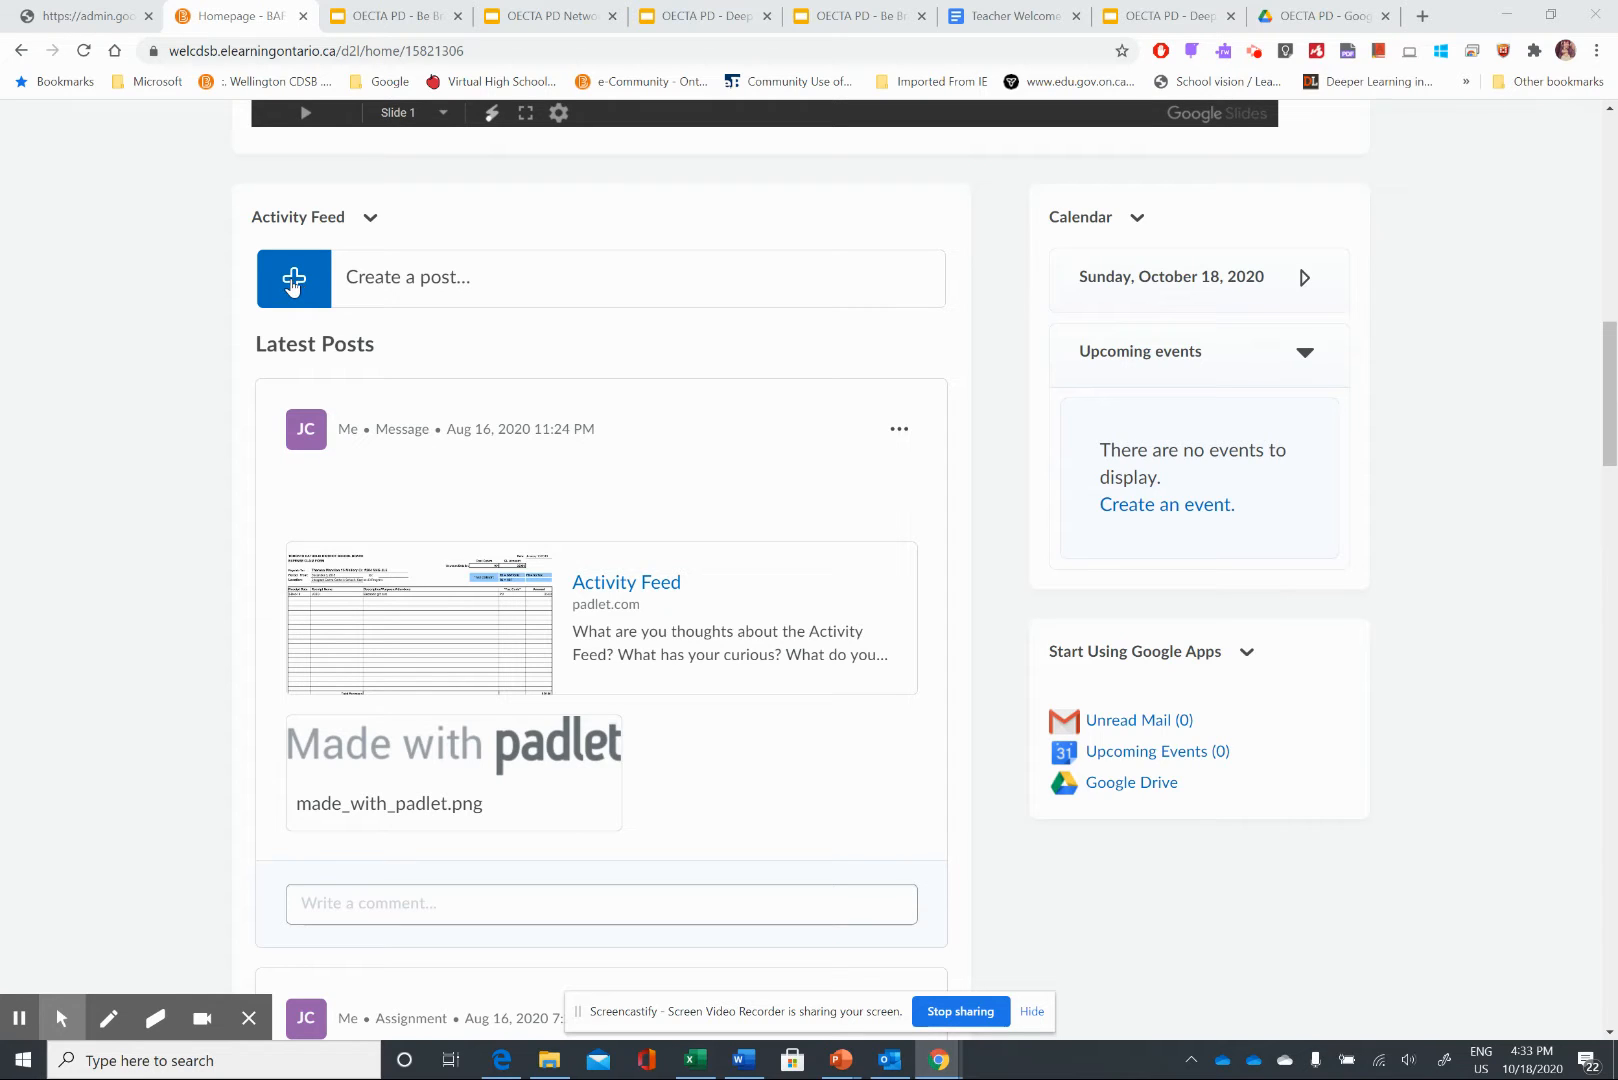
- Create an Activity Feed message reading "Reminder- if tomorrow is a snow day ......"
{"action": "left_click", "coordinate": [293, 284]}
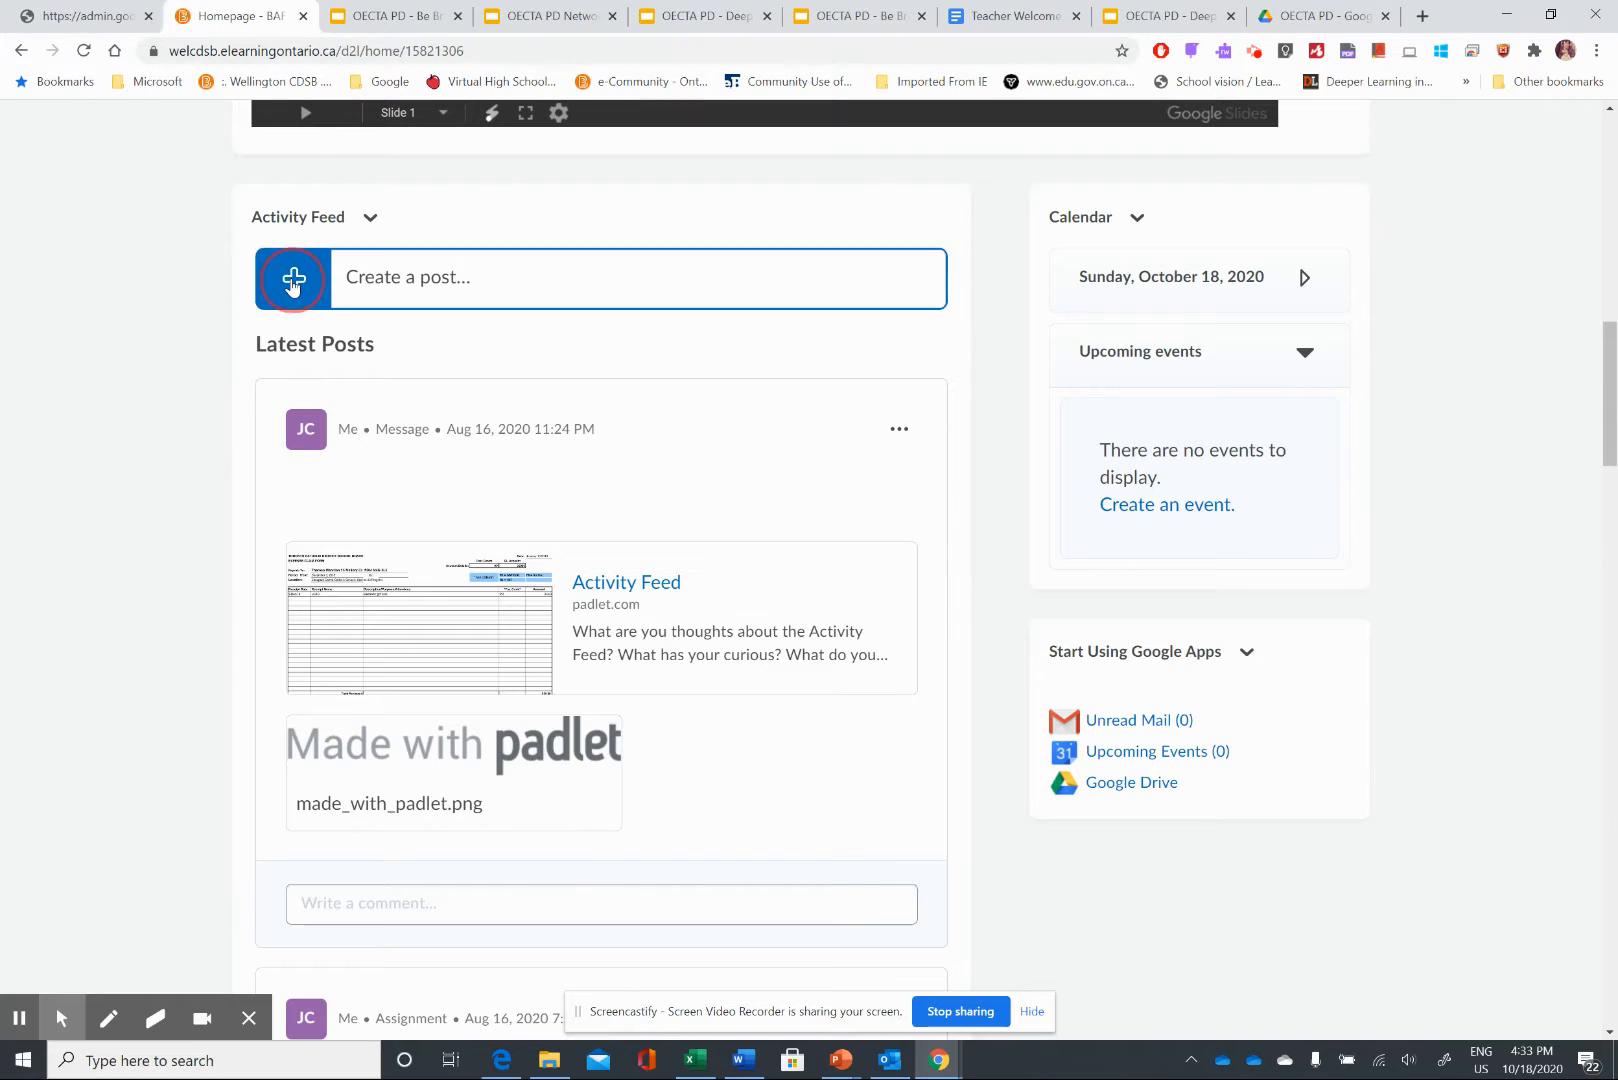
{"action": "left_click", "coordinate": [372, 395]}
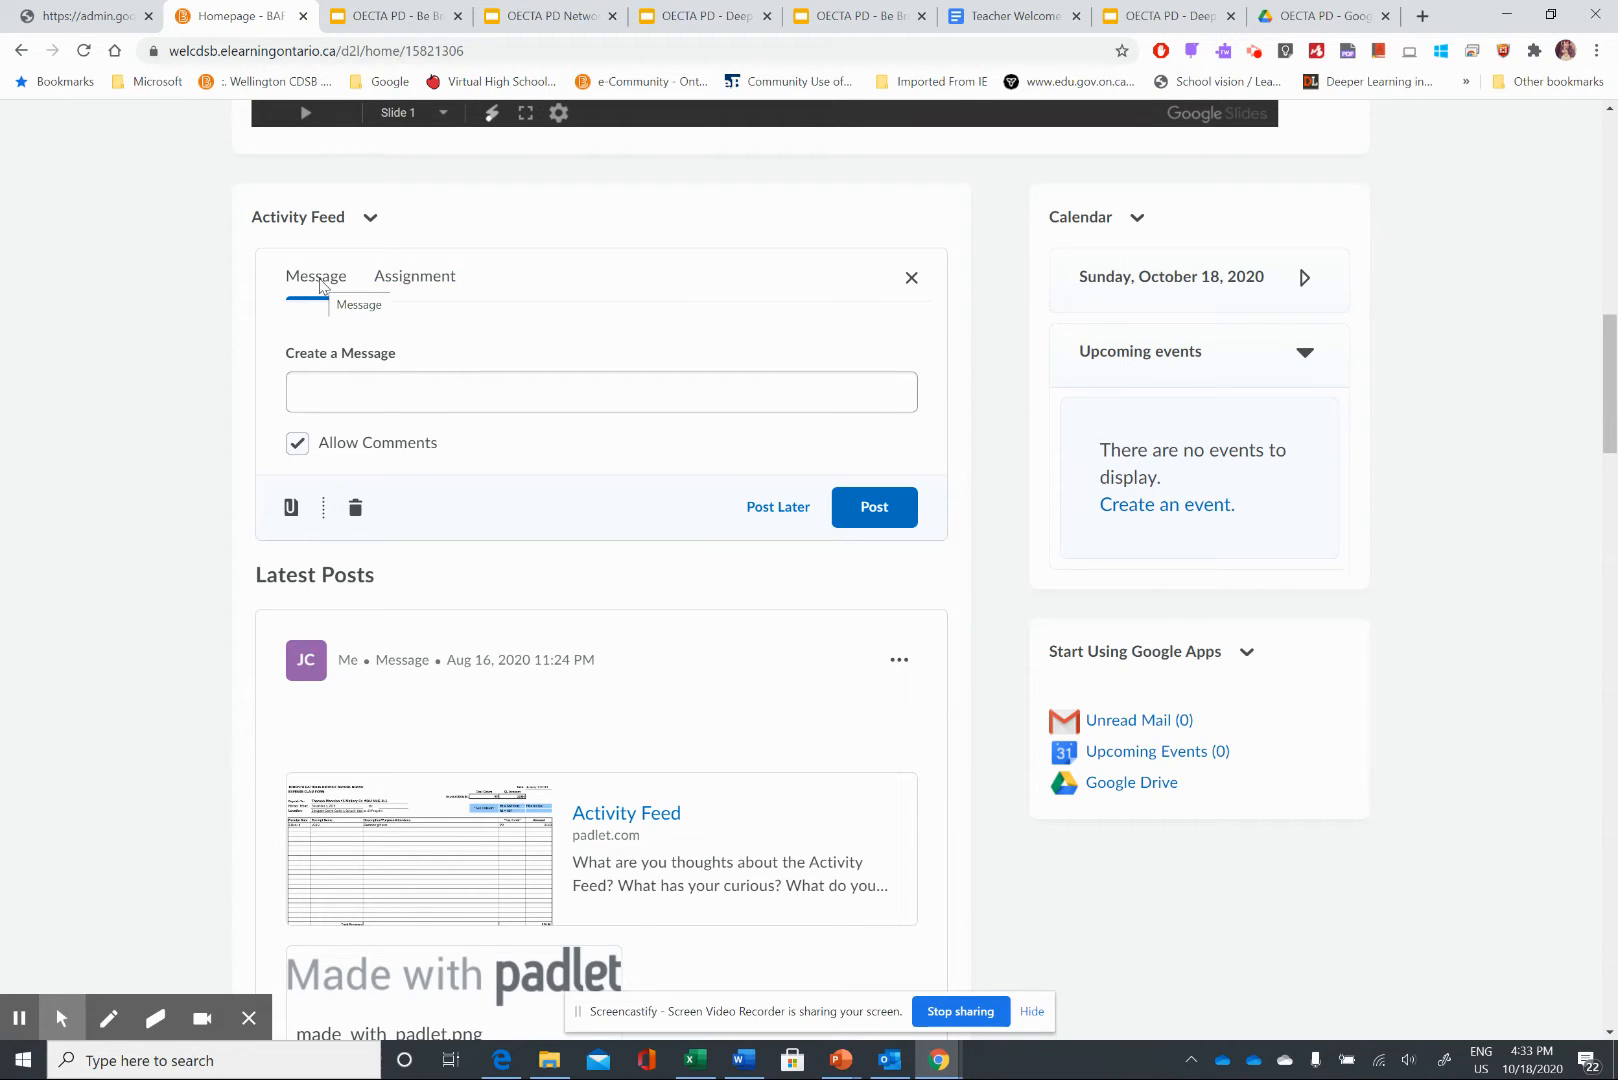
{"action": "left_click", "coordinate": [355, 395]}
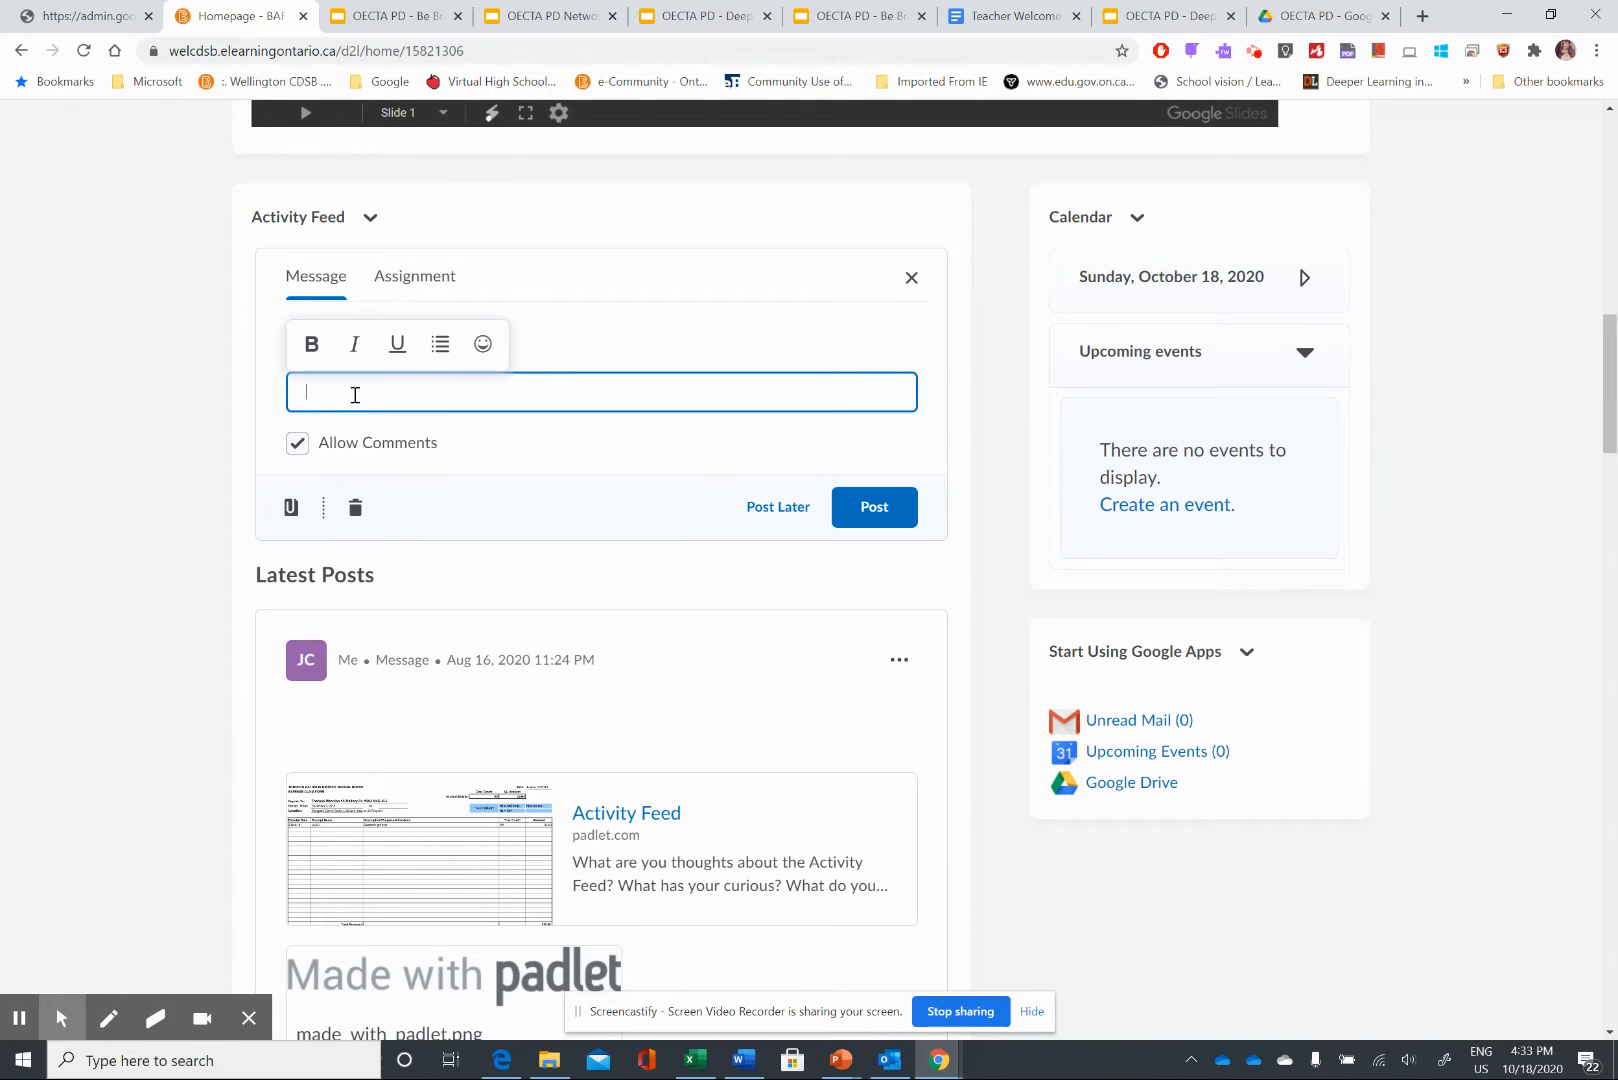
{"action": "type", "text": "Reminder- if tomorrow is a sn"}
{"action": "key", "text": "BackSpace"}
{"action": "type", "text": "snow"}
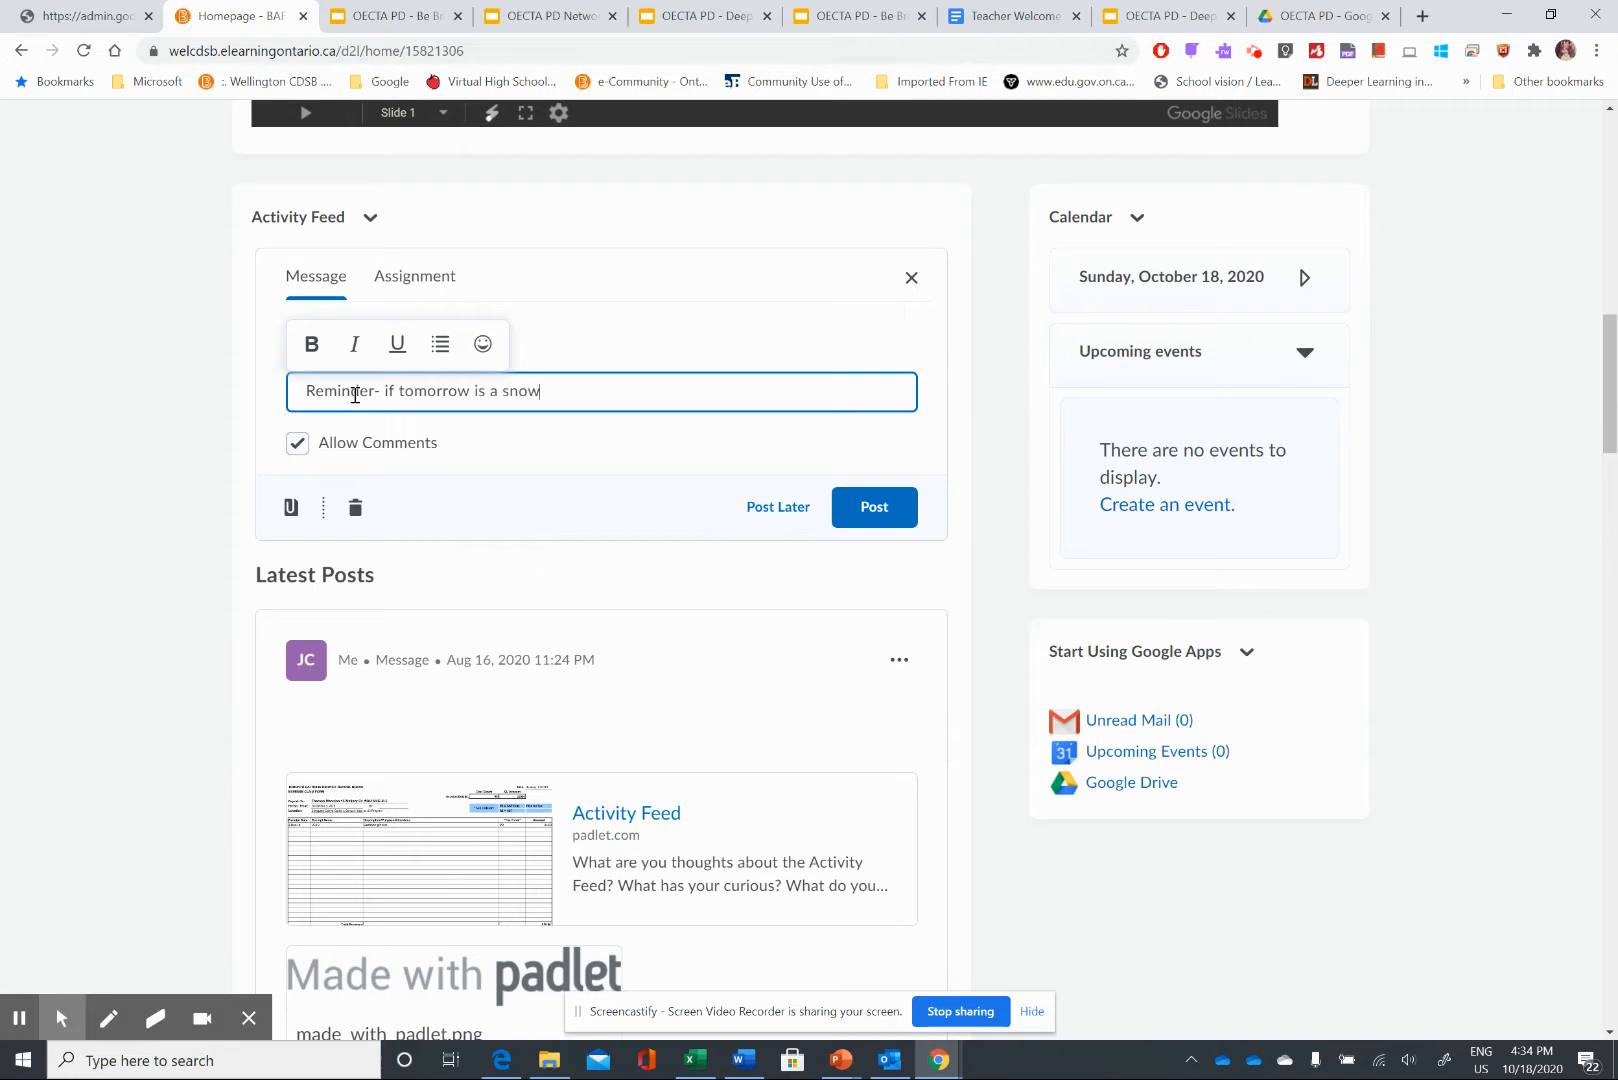
{"action": "type", "text": " day ......"}
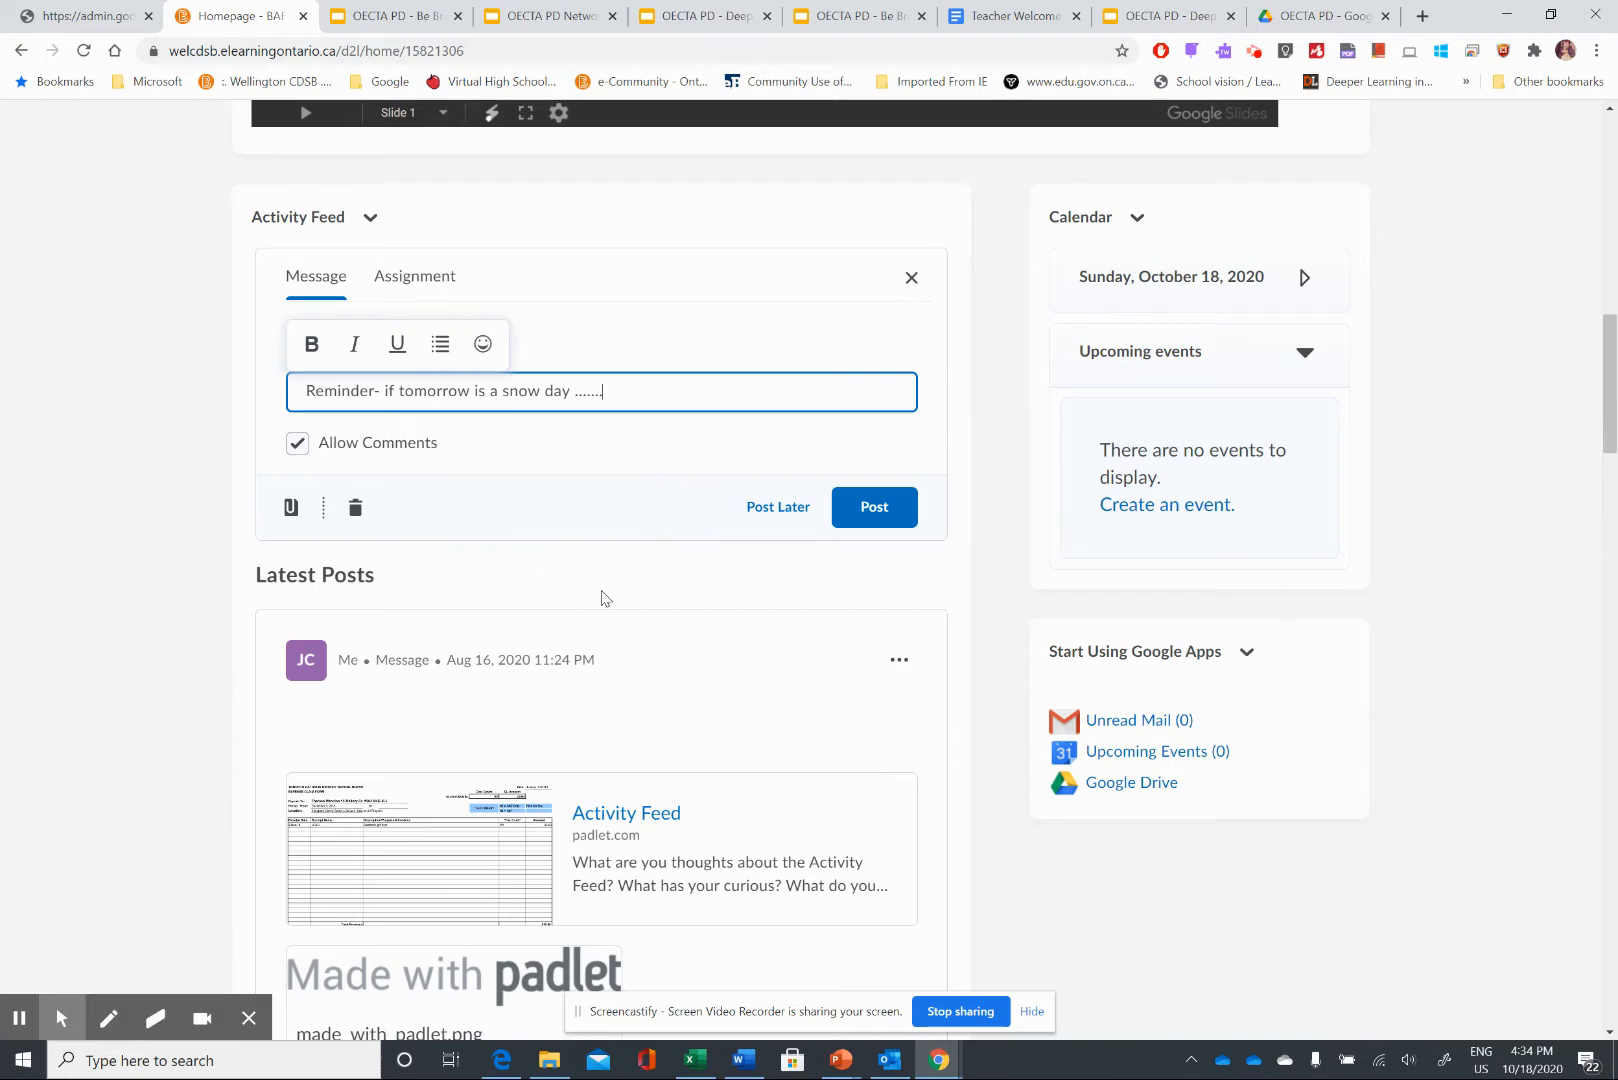
- Attach a link to the existing "GREAT SUNDAY ASSIGNMENT" dropbox activity to the message
{"action": "left_click", "coordinate": [291, 510]}
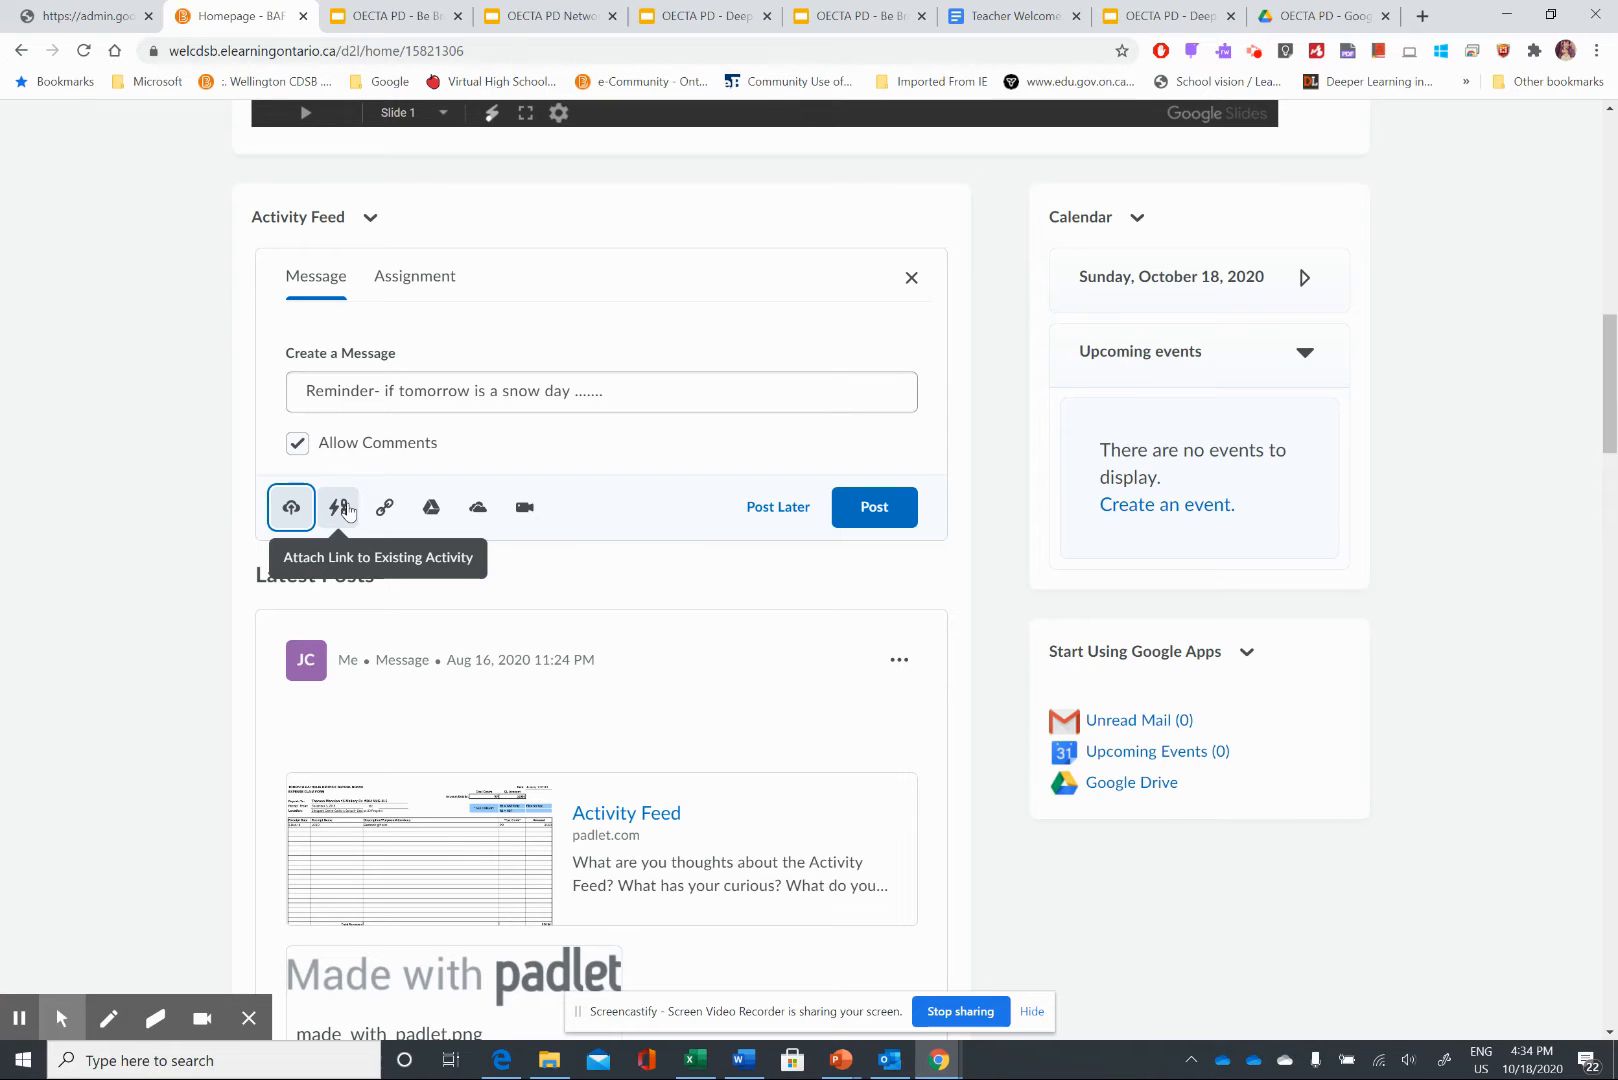
{"action": "left_click", "coordinate": [342, 510]}
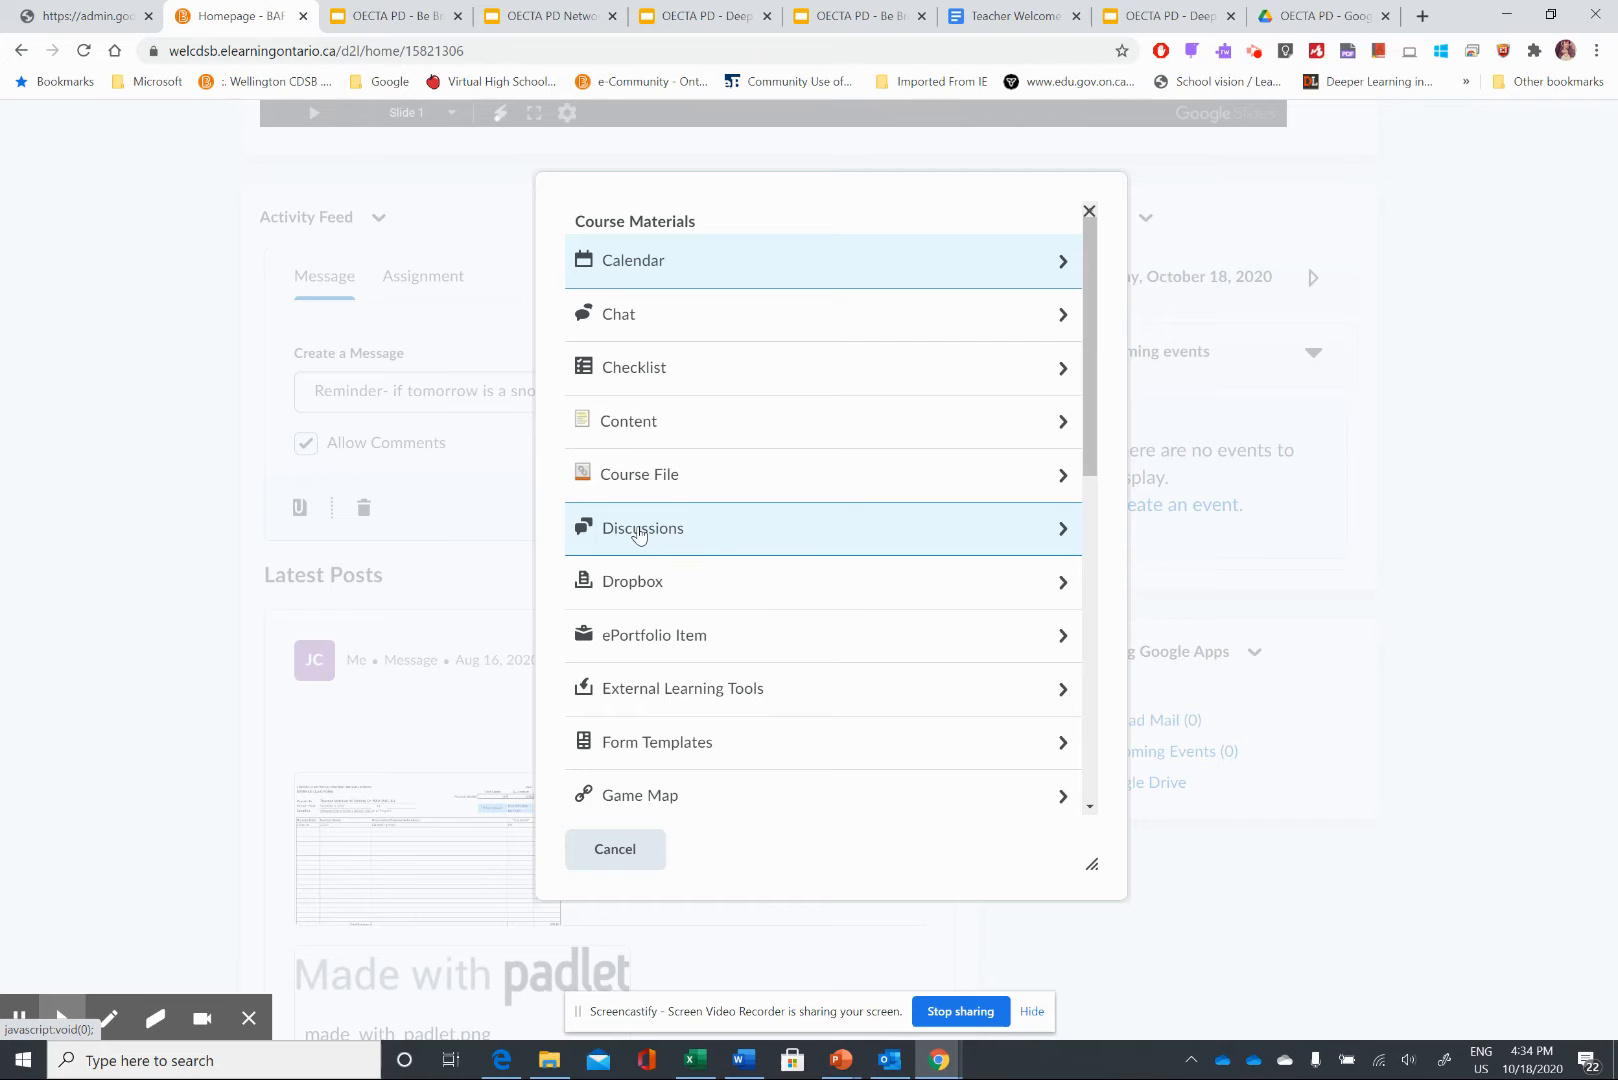
{"action": "left_click", "coordinate": [632, 586]}
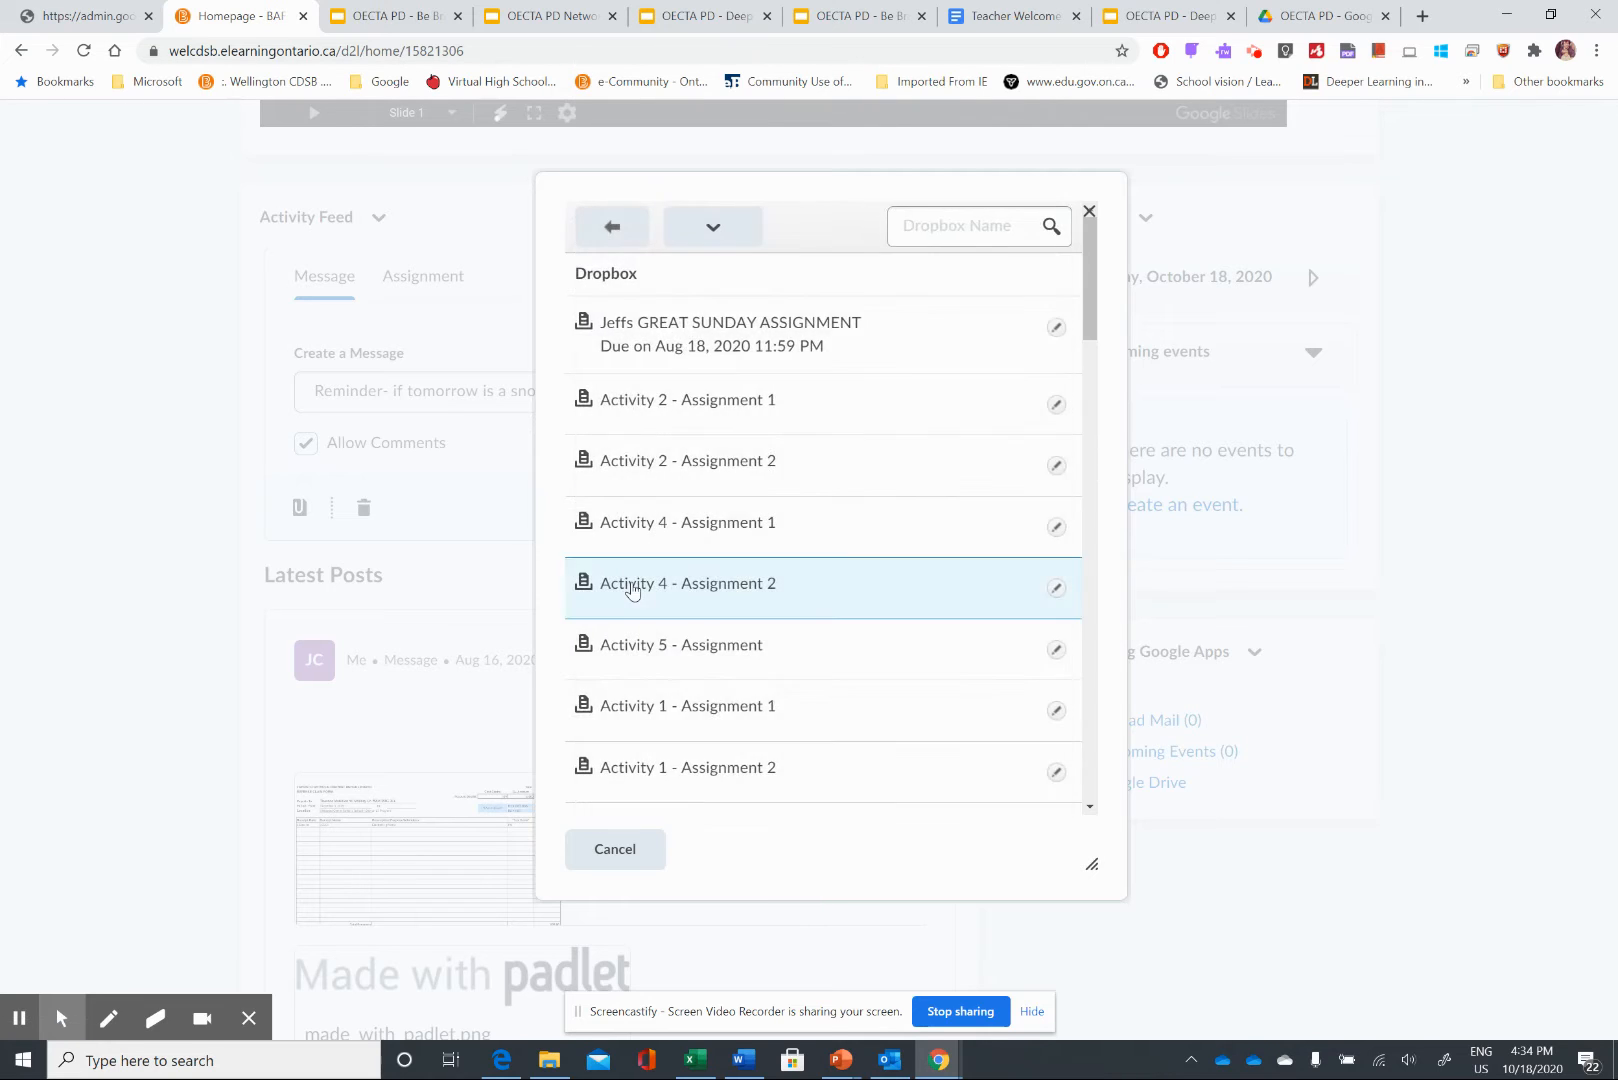
{"action": "left_click", "coordinate": [770, 327]}
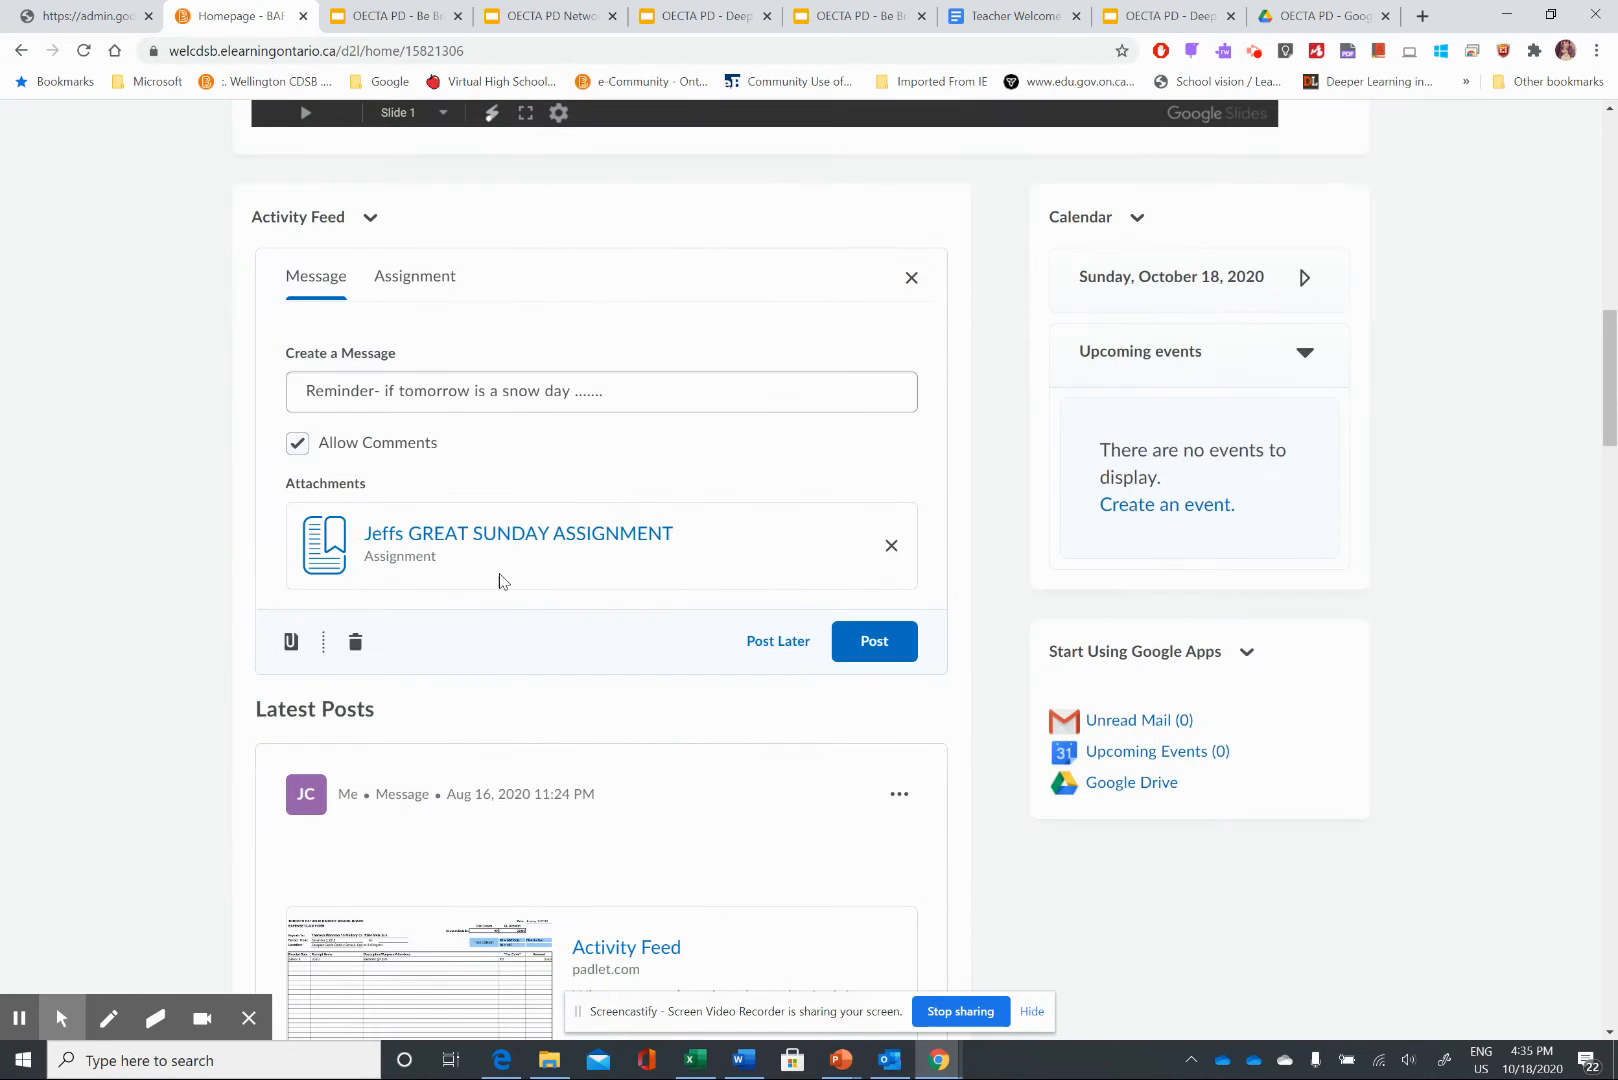
- Copy the URL of the Teacher Welcome Letter document and attach it to the message as a web link titled "Google Doc"
{"action": "left_click", "coordinate": [290, 641]}
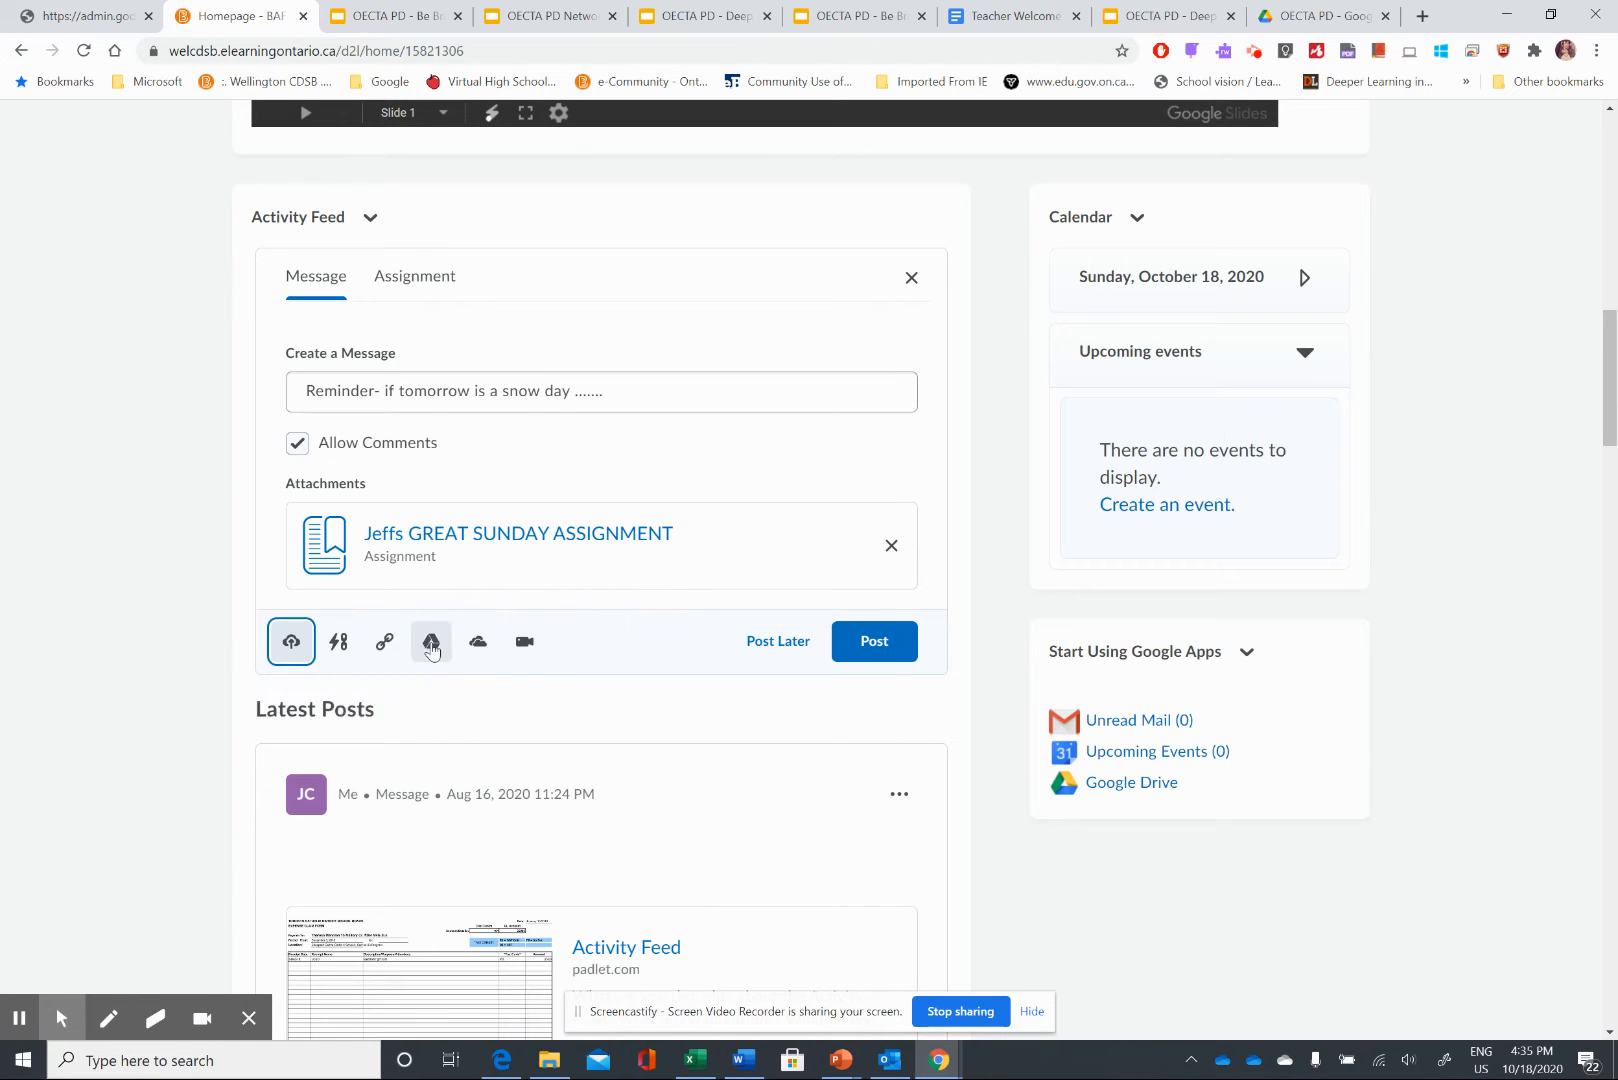
{"action": "left_click", "coordinate": [381, 645]}
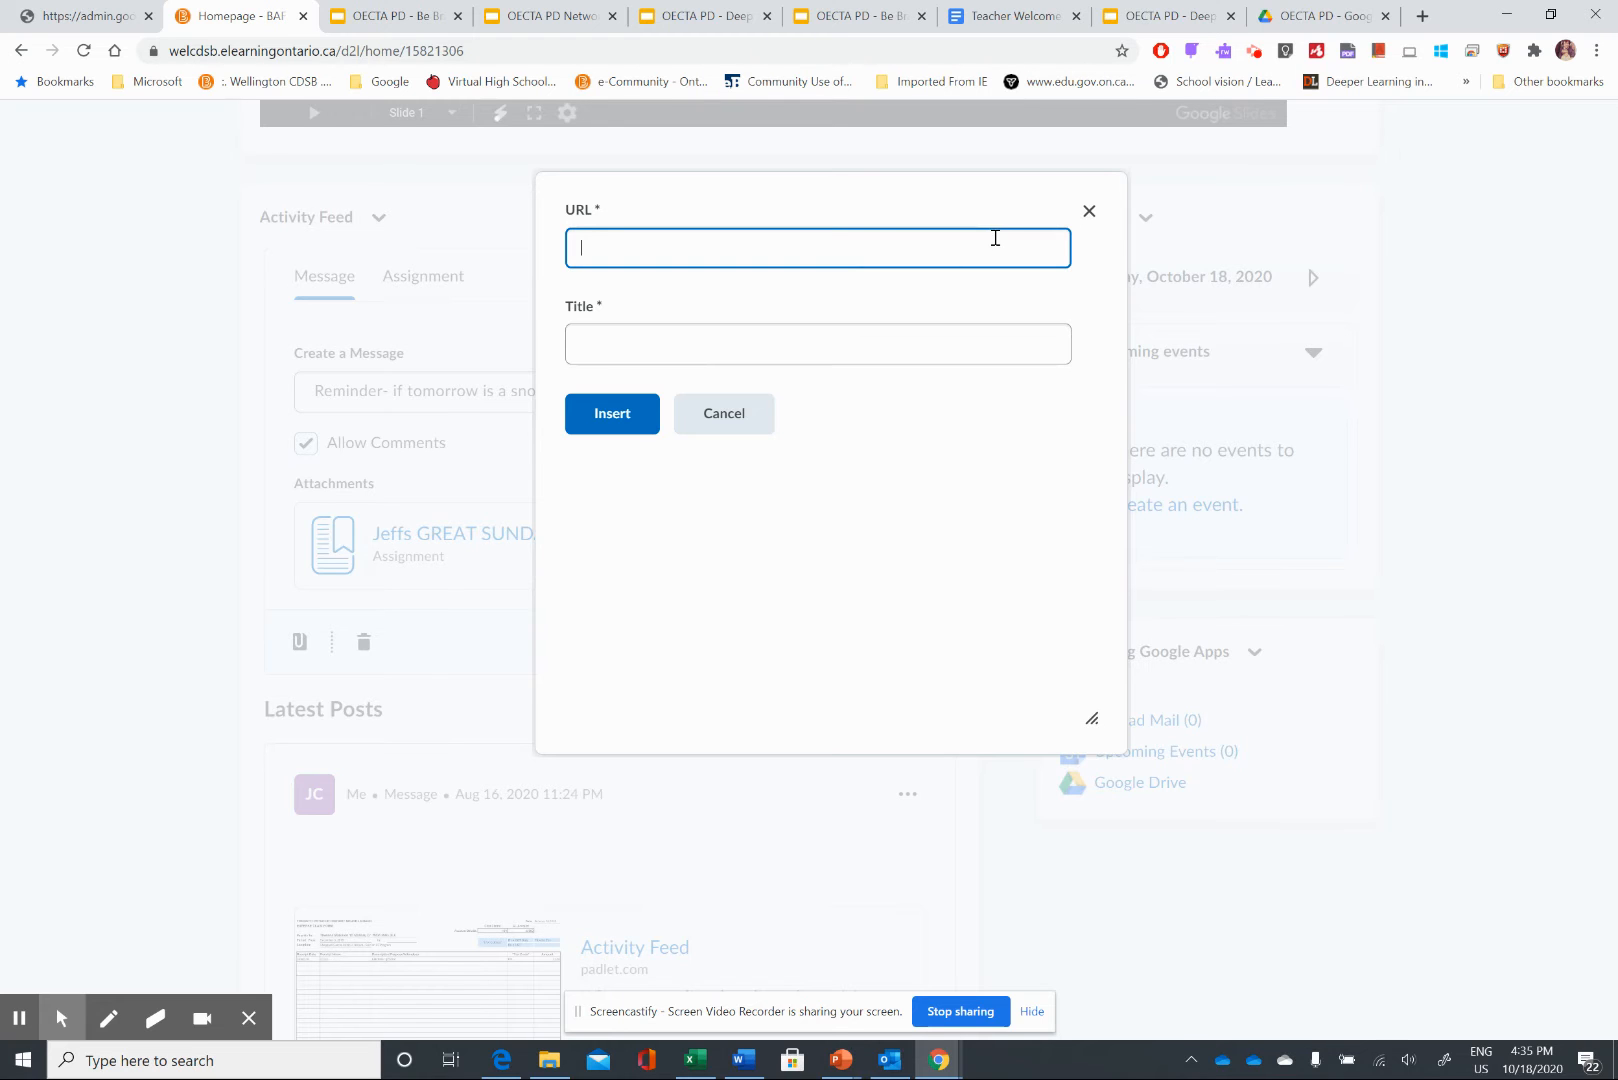
{"action": "left_click", "coordinate": [1000, 22]}
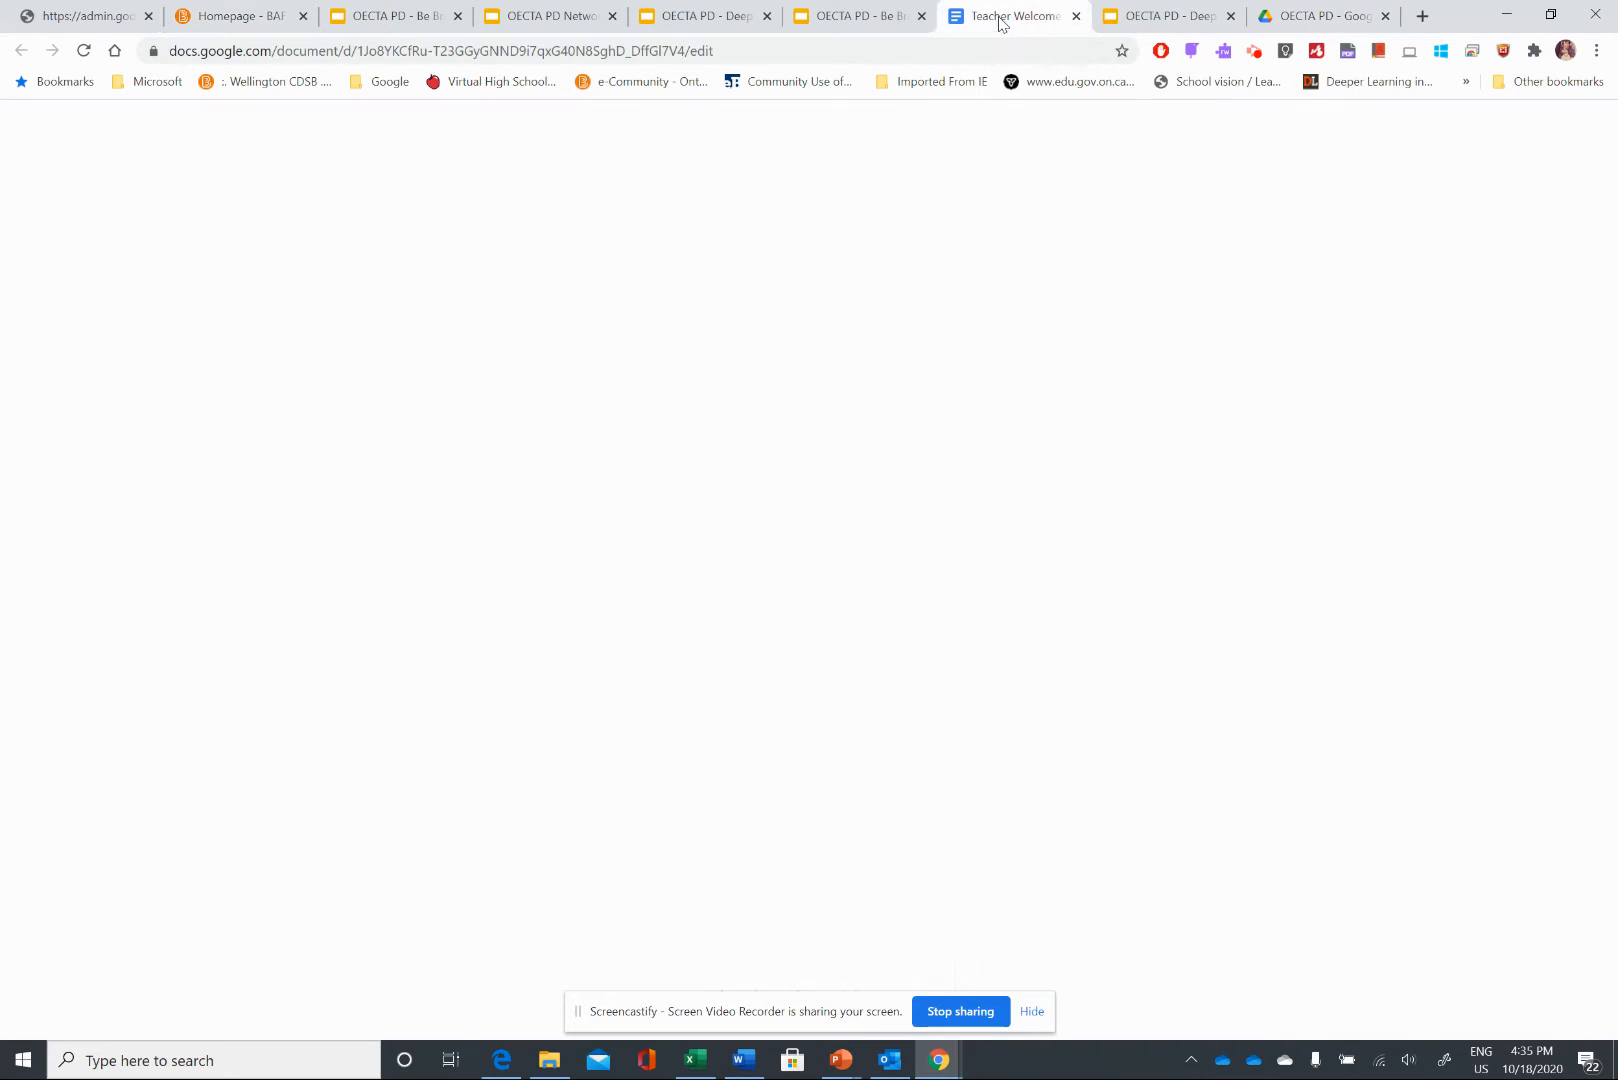
{"action": "left_click", "coordinate": [762, 53]}
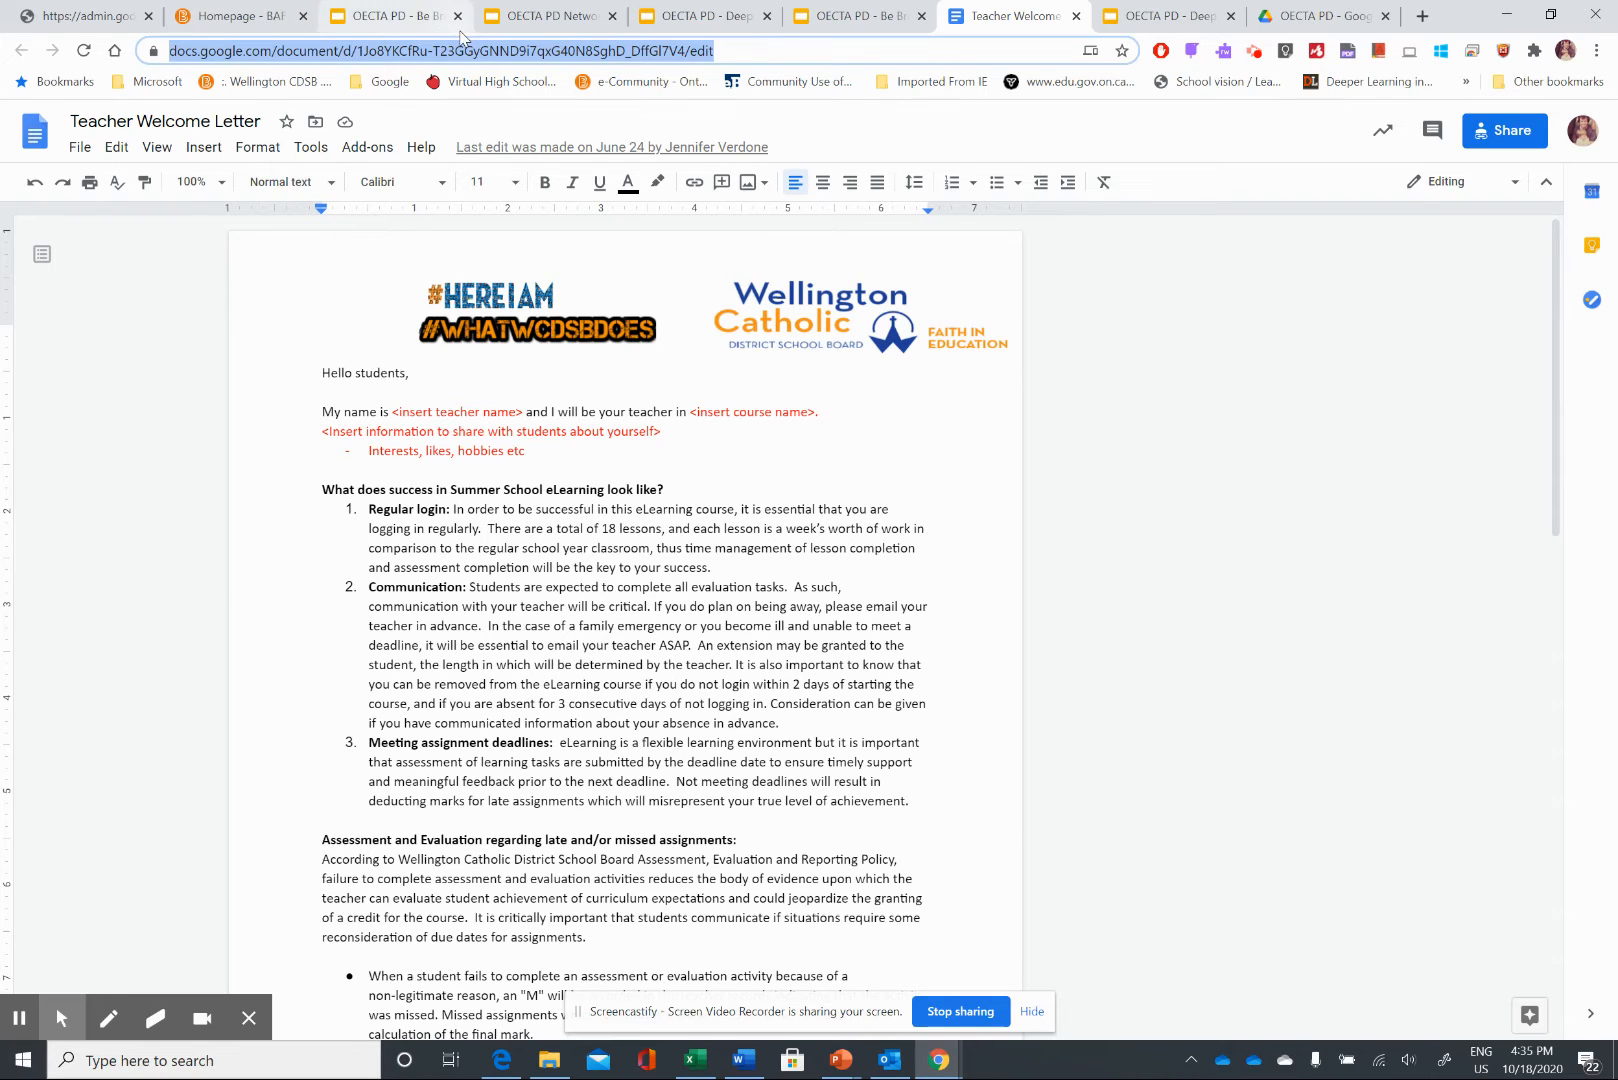
{"action": "left_click", "coordinate": [228, 18]}
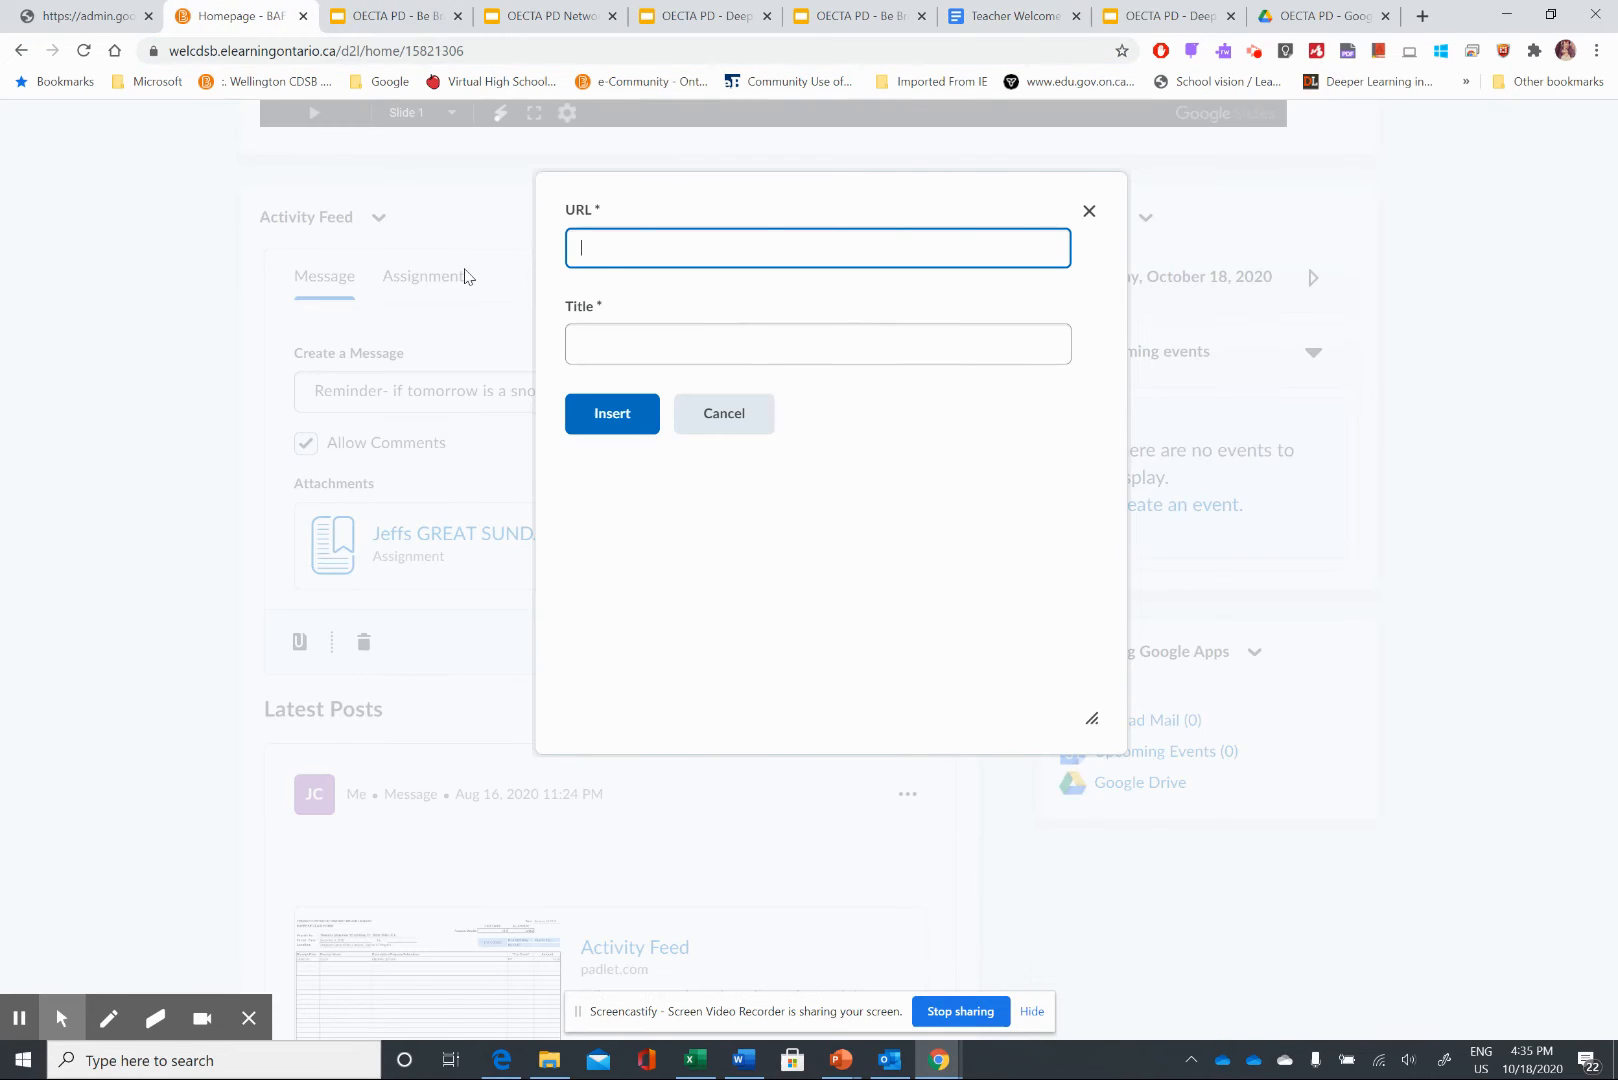
{"action": "left_click", "coordinate": [603, 248]}
{"action": "key", "text": "ctrl+v"}
{"action": "left_click", "coordinate": [611, 339]}
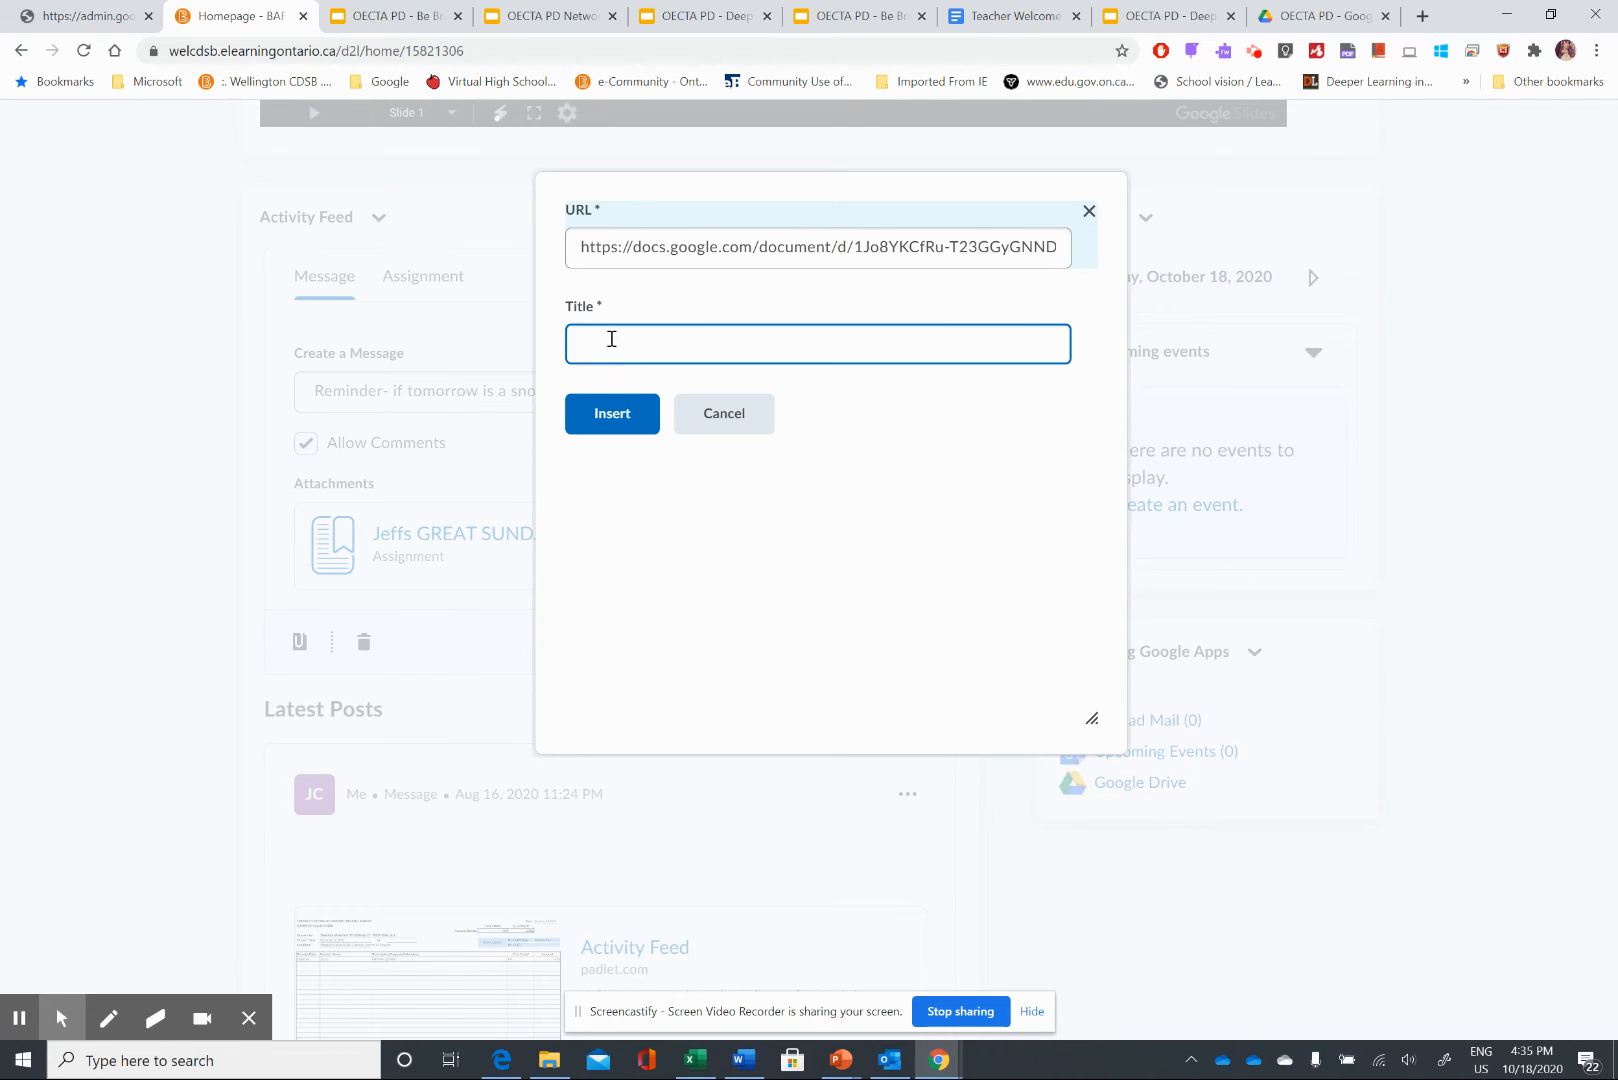
{"action": "type", "text": "Google Doc"}
{"action": "left_click", "coordinate": [614, 418]}
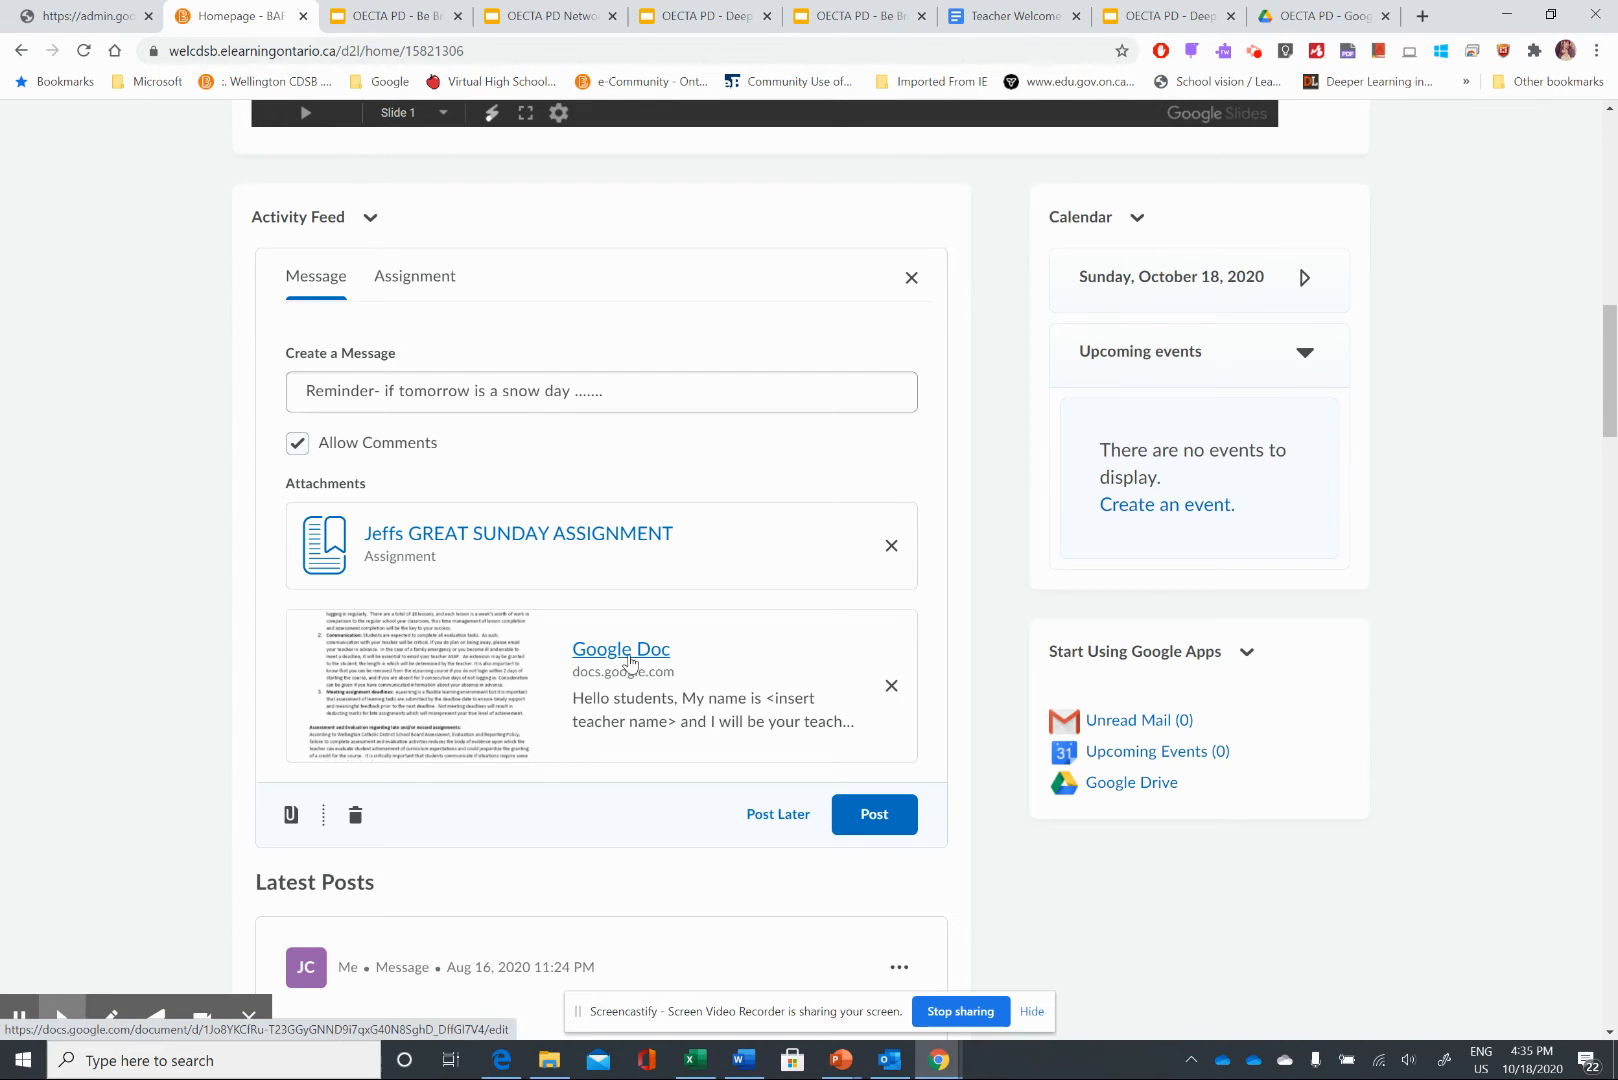
- Sign in to Google Drive with the school account and attach SupermanWorksheet.docx to the message
{"action": "left_click", "coordinate": [289, 818]}
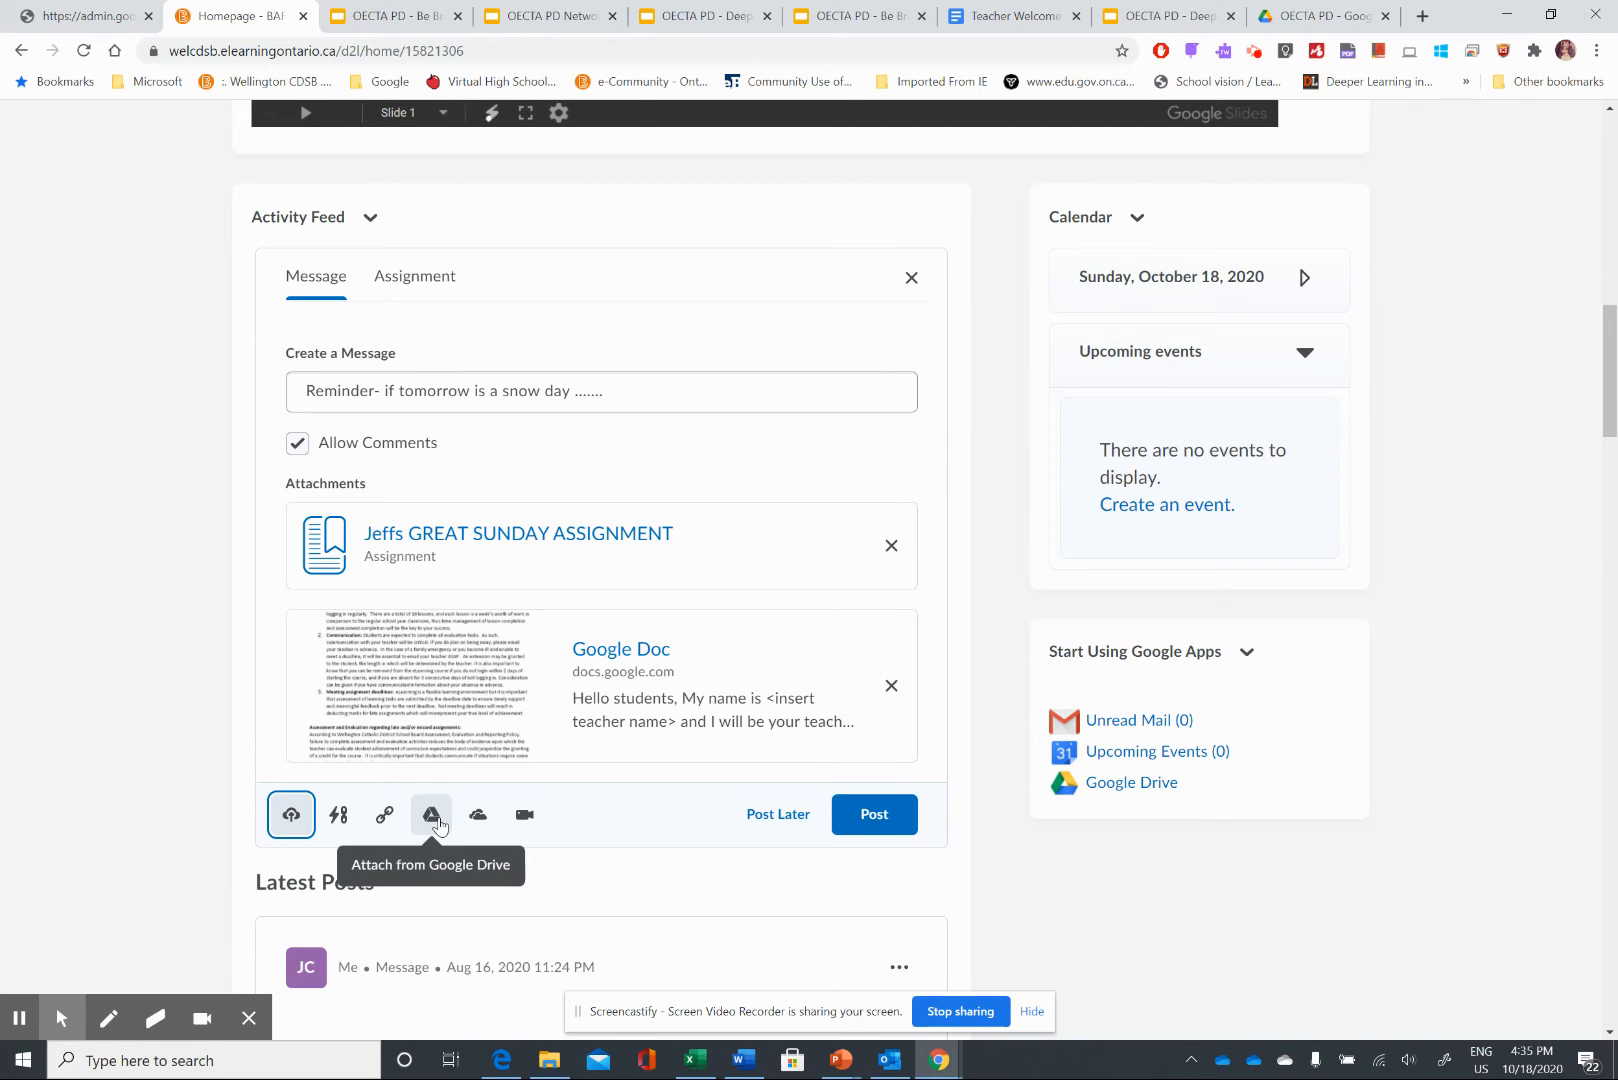
{"action": "left_click", "coordinate": [432, 816]}
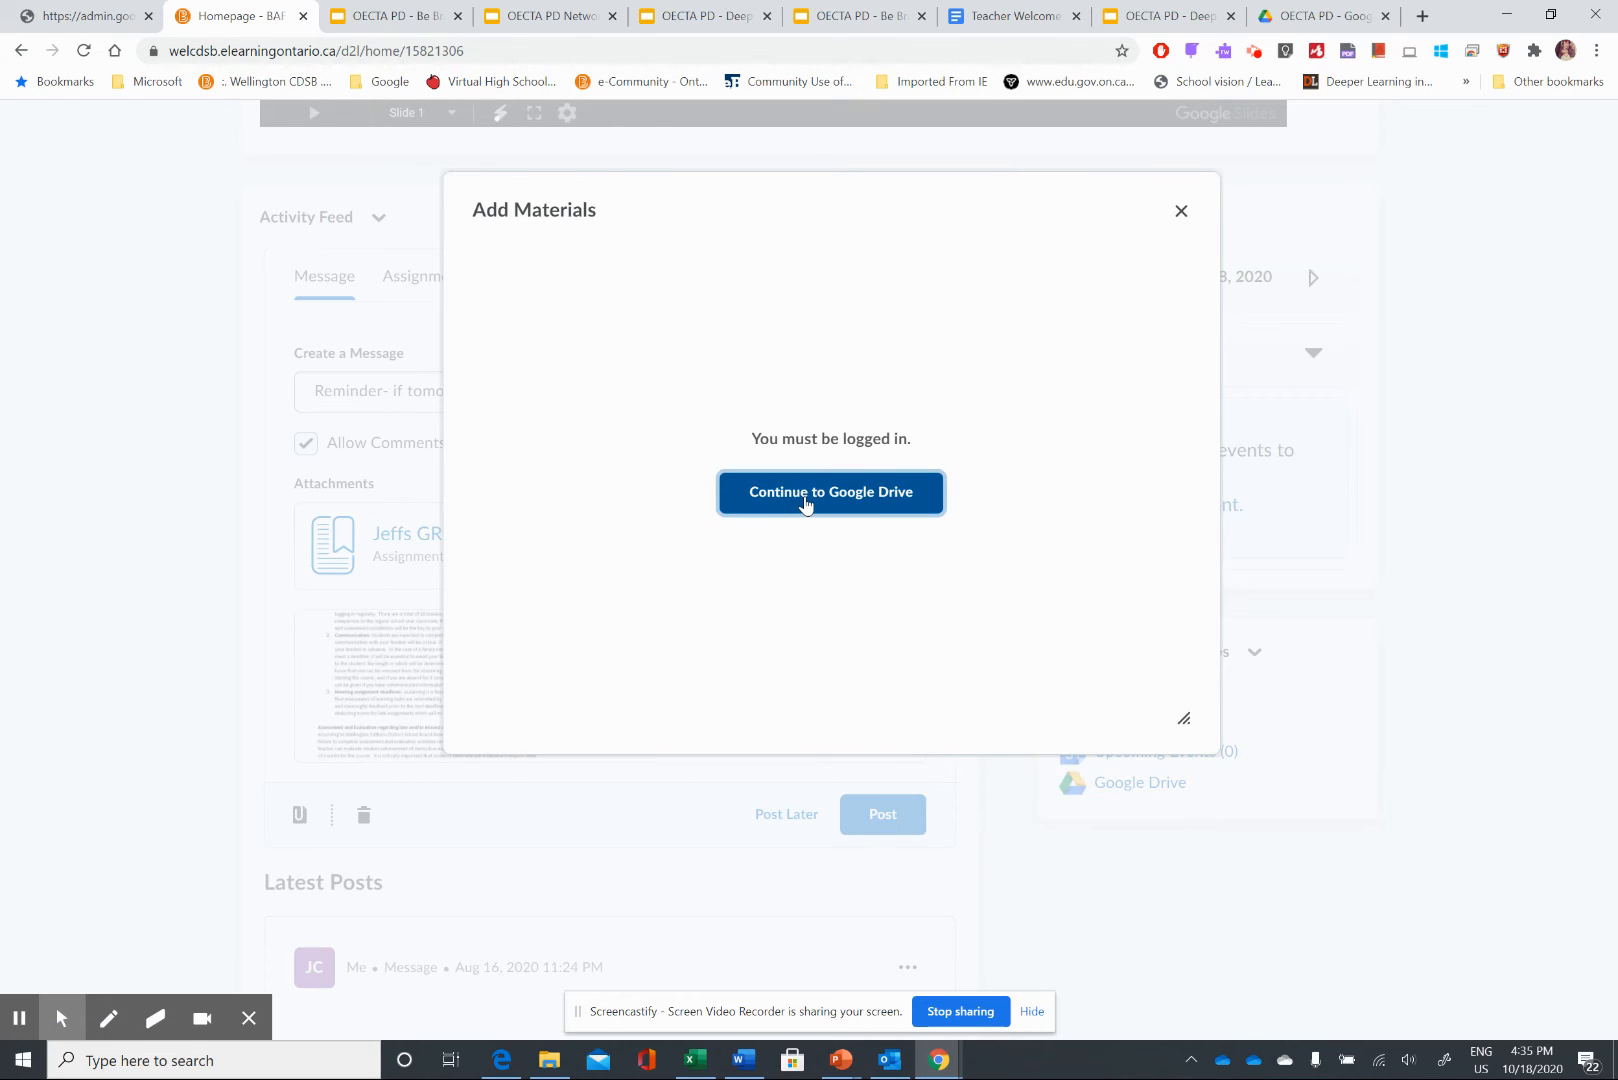
{"action": "left_click", "coordinate": [806, 505]}
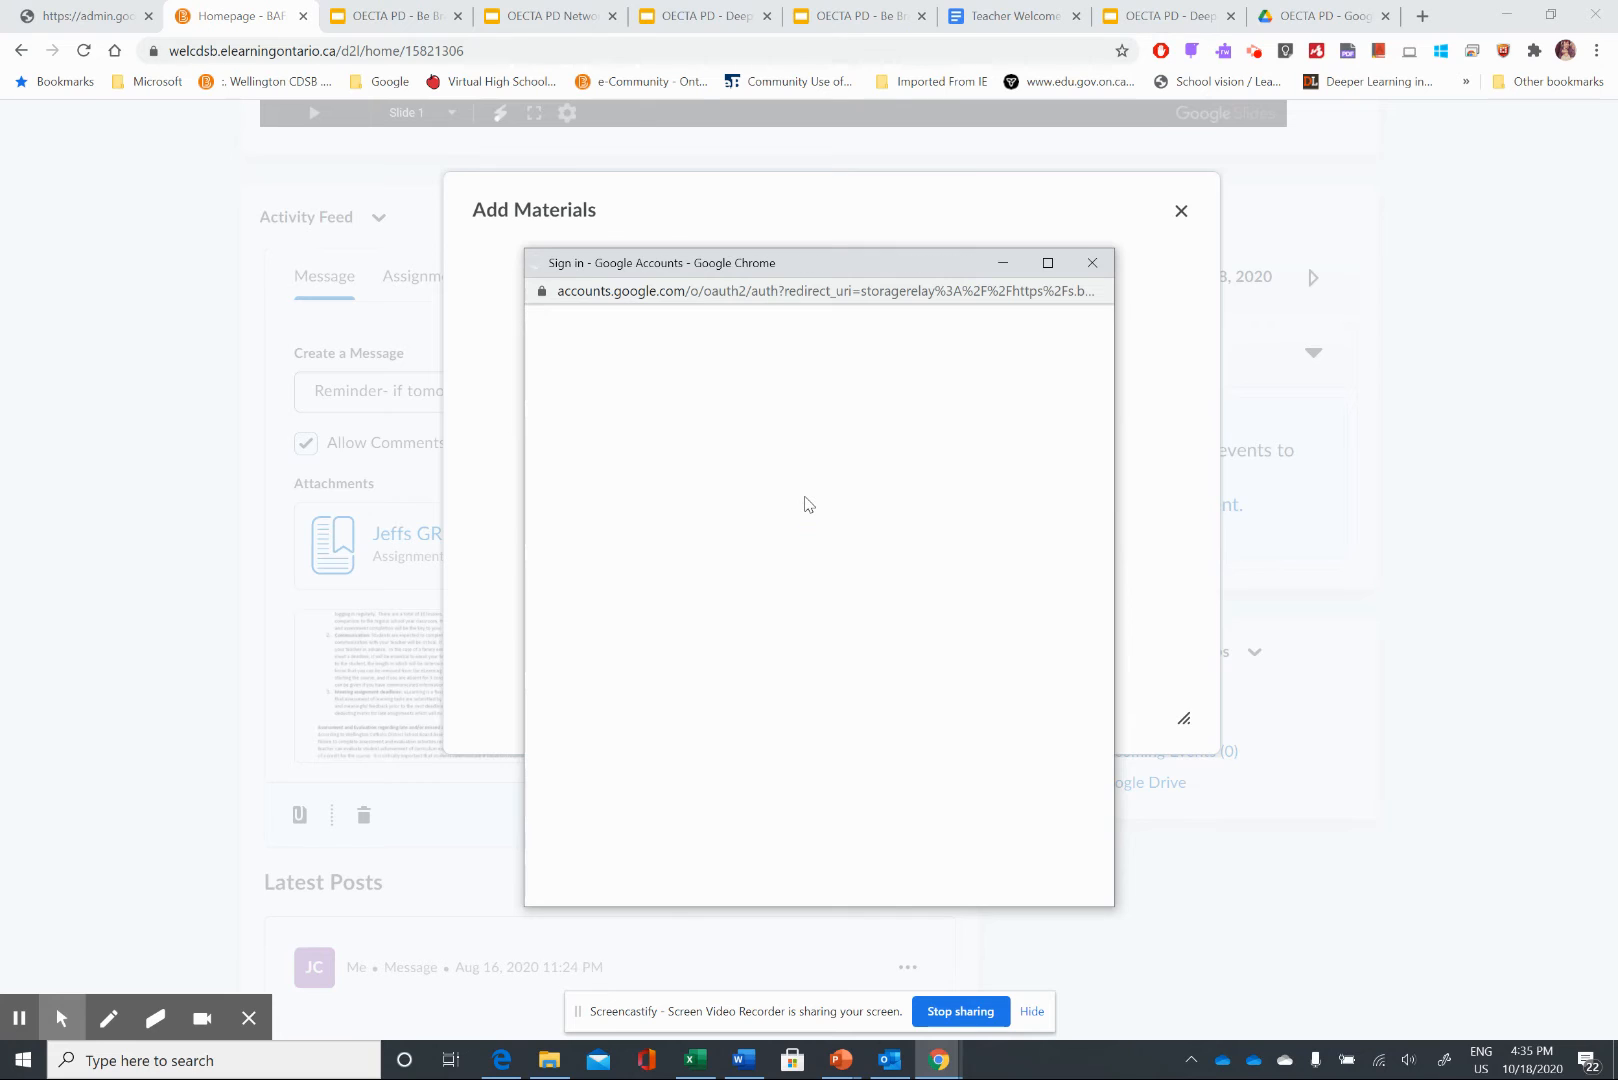
{"action": "left_click", "coordinate": [749, 578]}
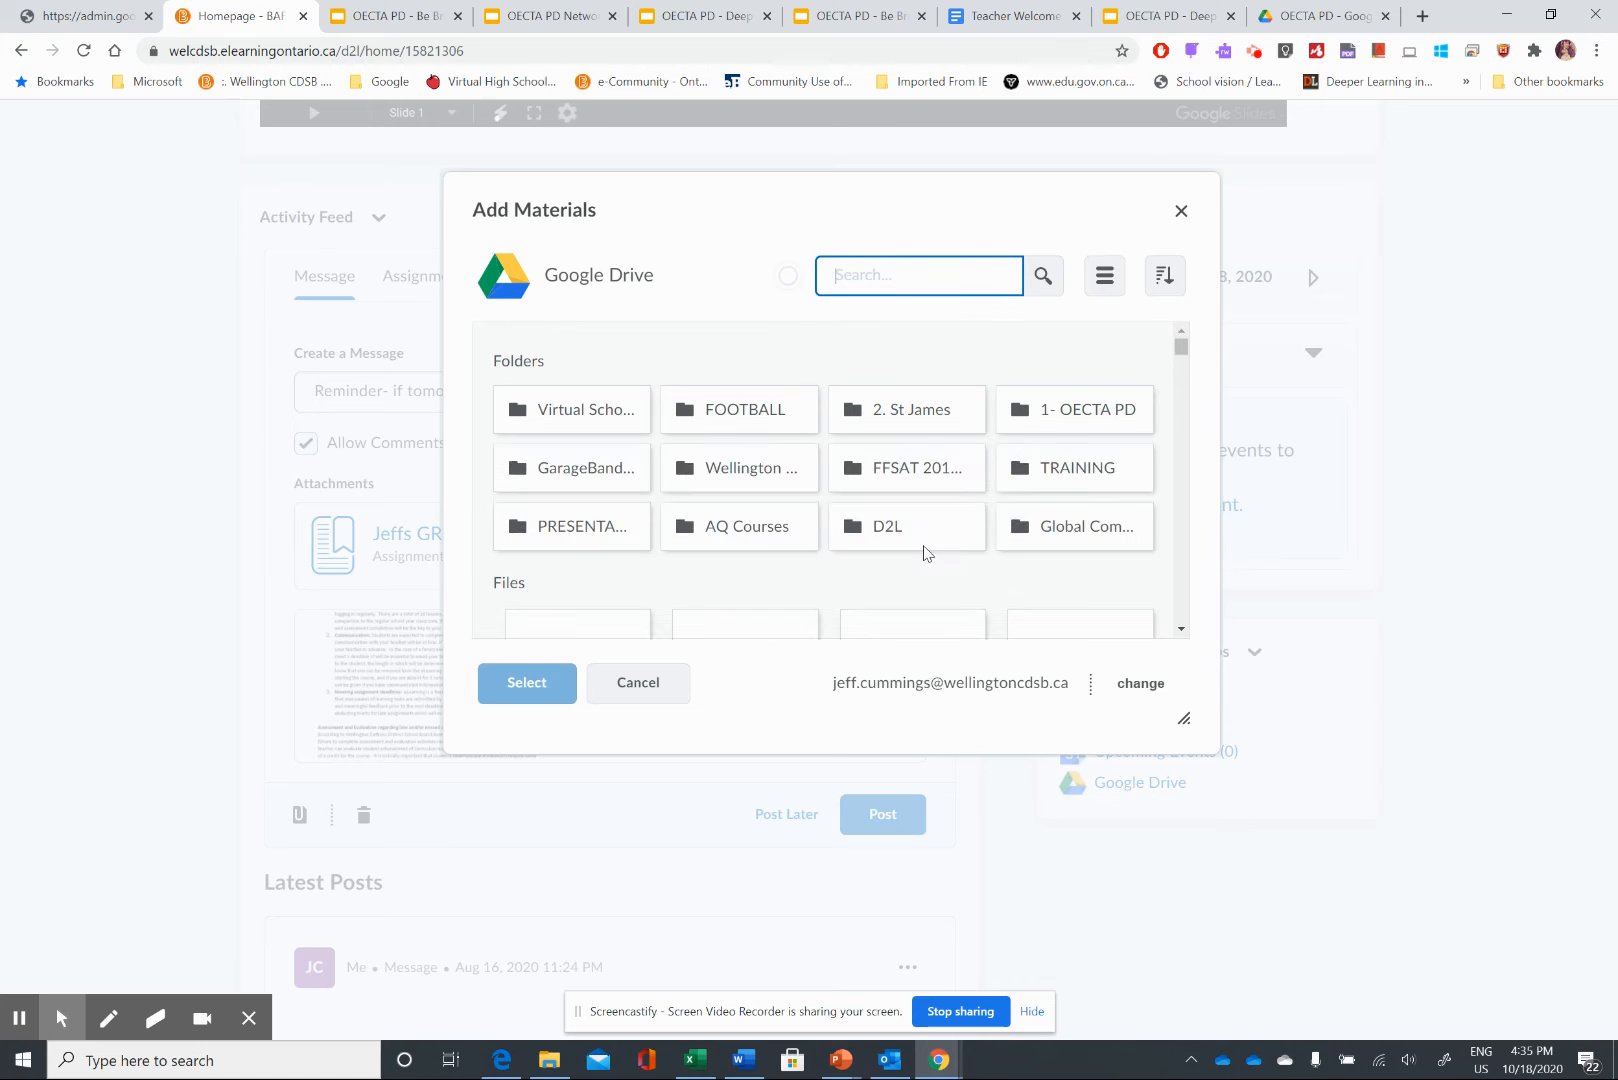
{"action": "scroll", "coordinate": [1183, 582], "scroll_direction": "down", "scroll_amount": 2}
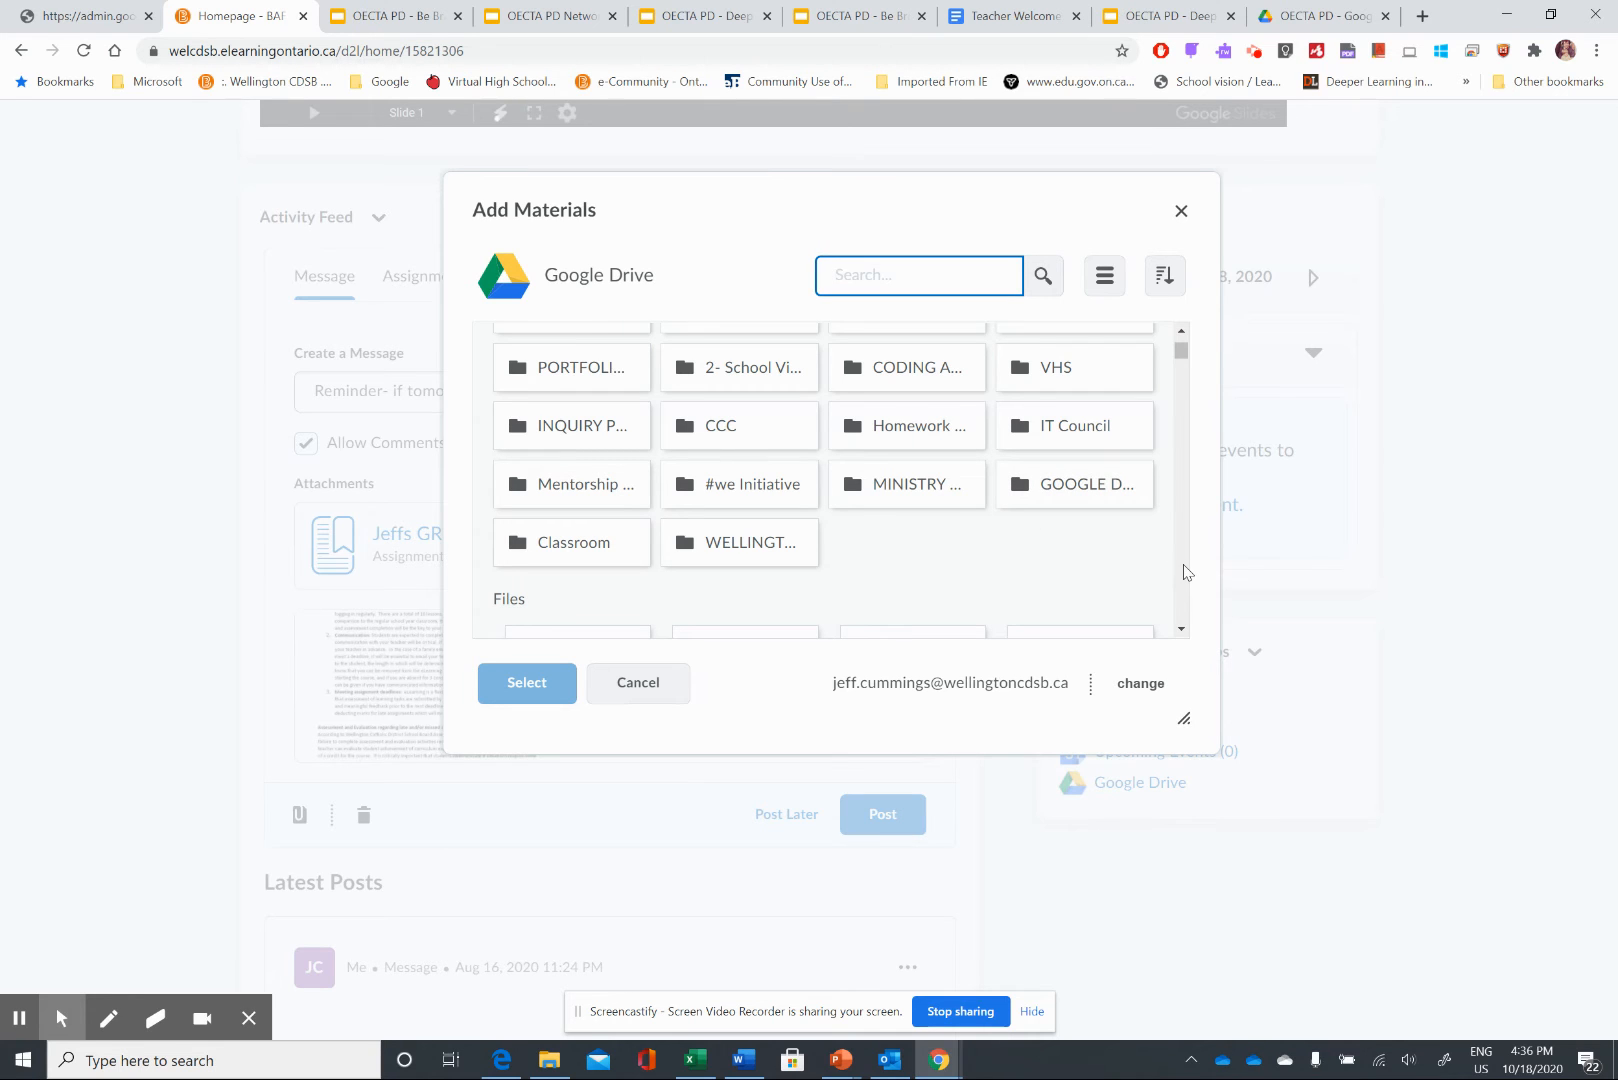
{"action": "scroll", "coordinate": [1183, 568], "scroll_direction": "down", "scroll_amount": 3}
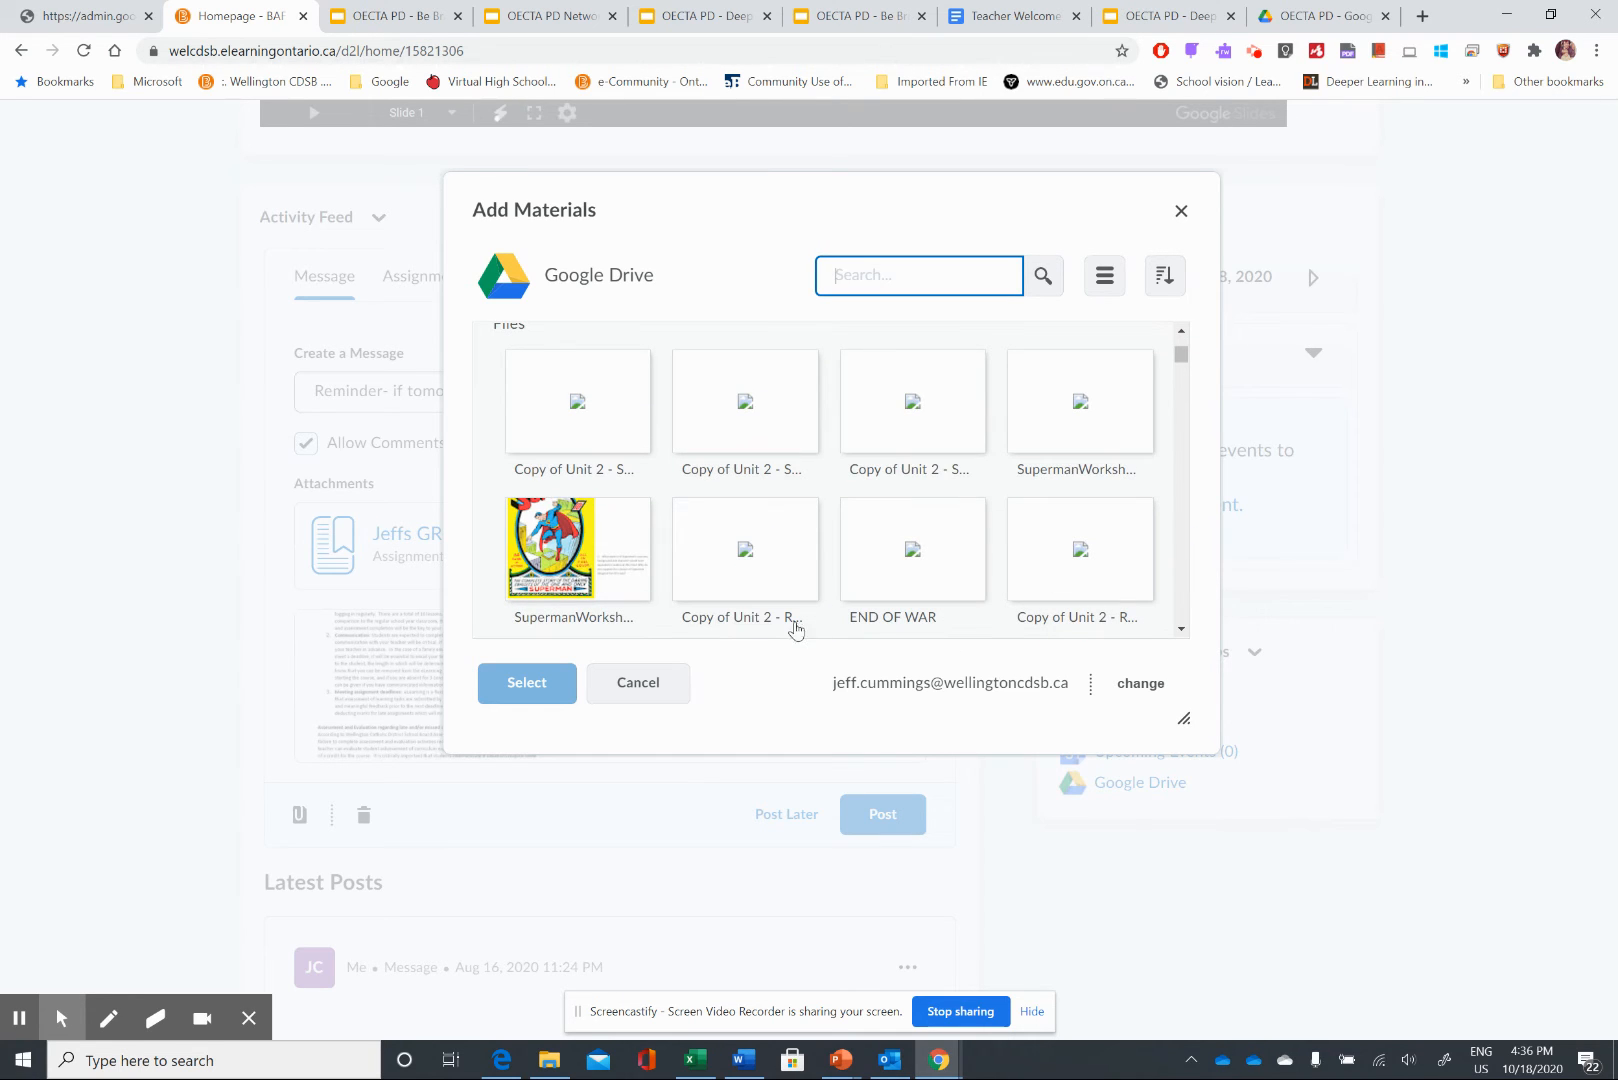
{"action": "left_click", "coordinate": [585, 553]}
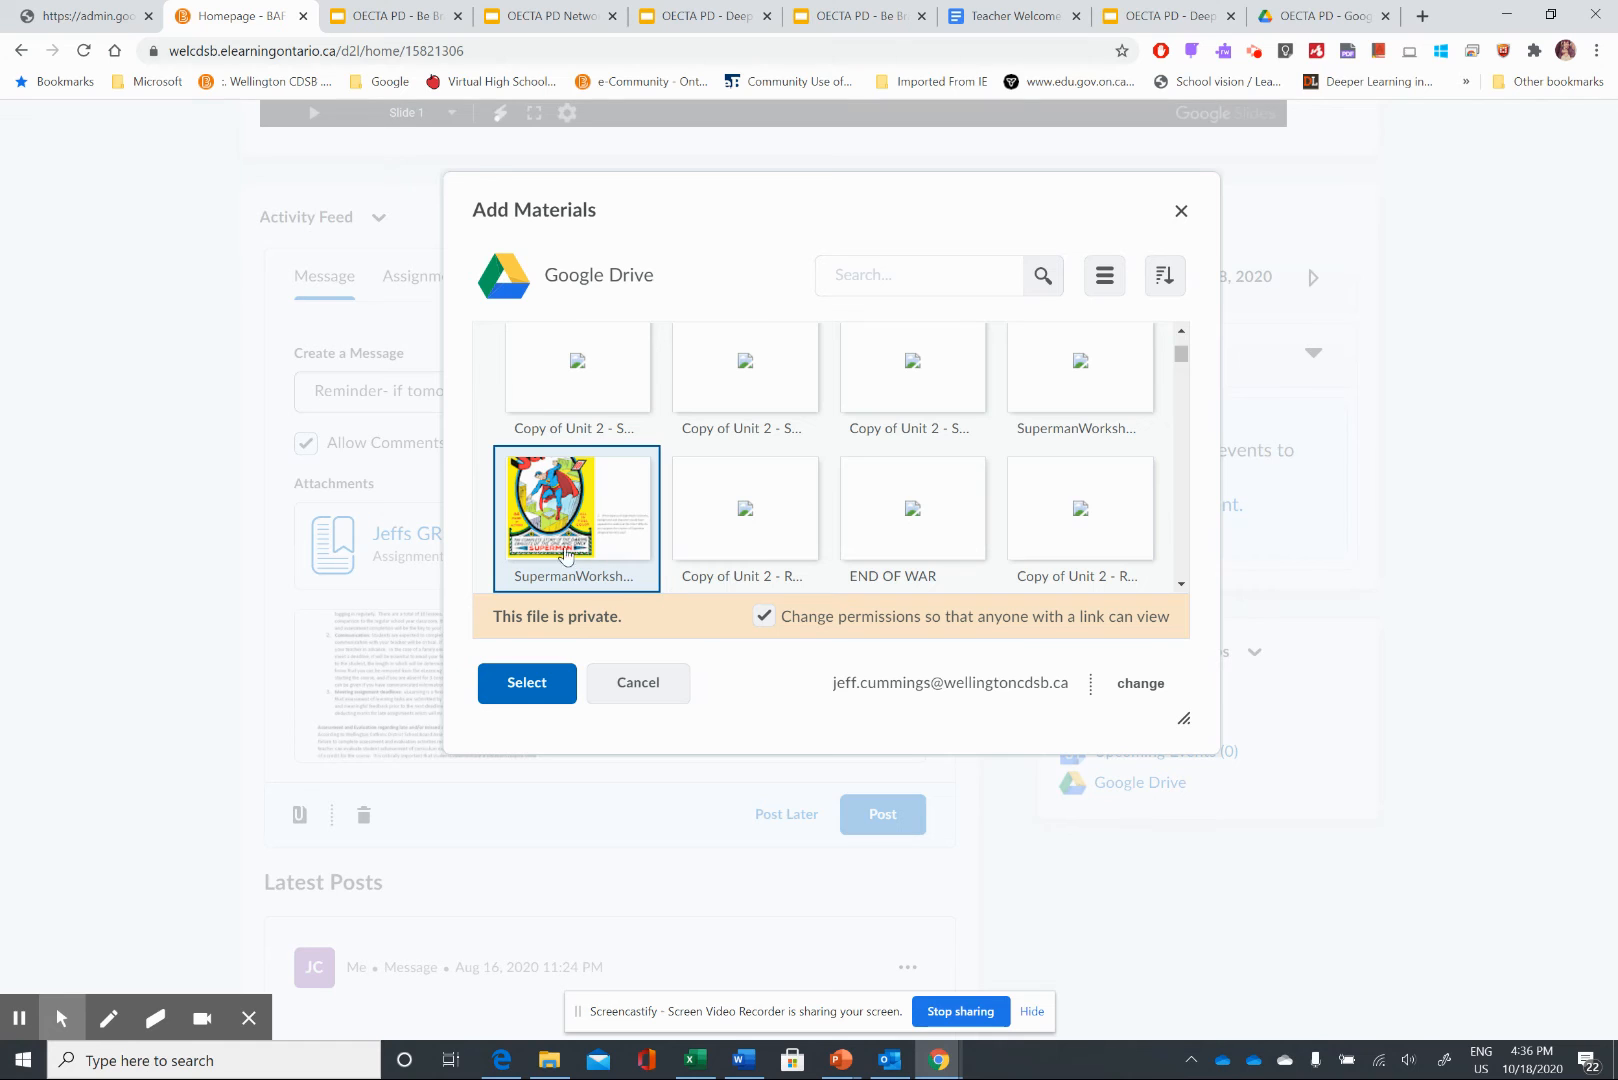
{"action": "left_click", "coordinate": [527, 684]}
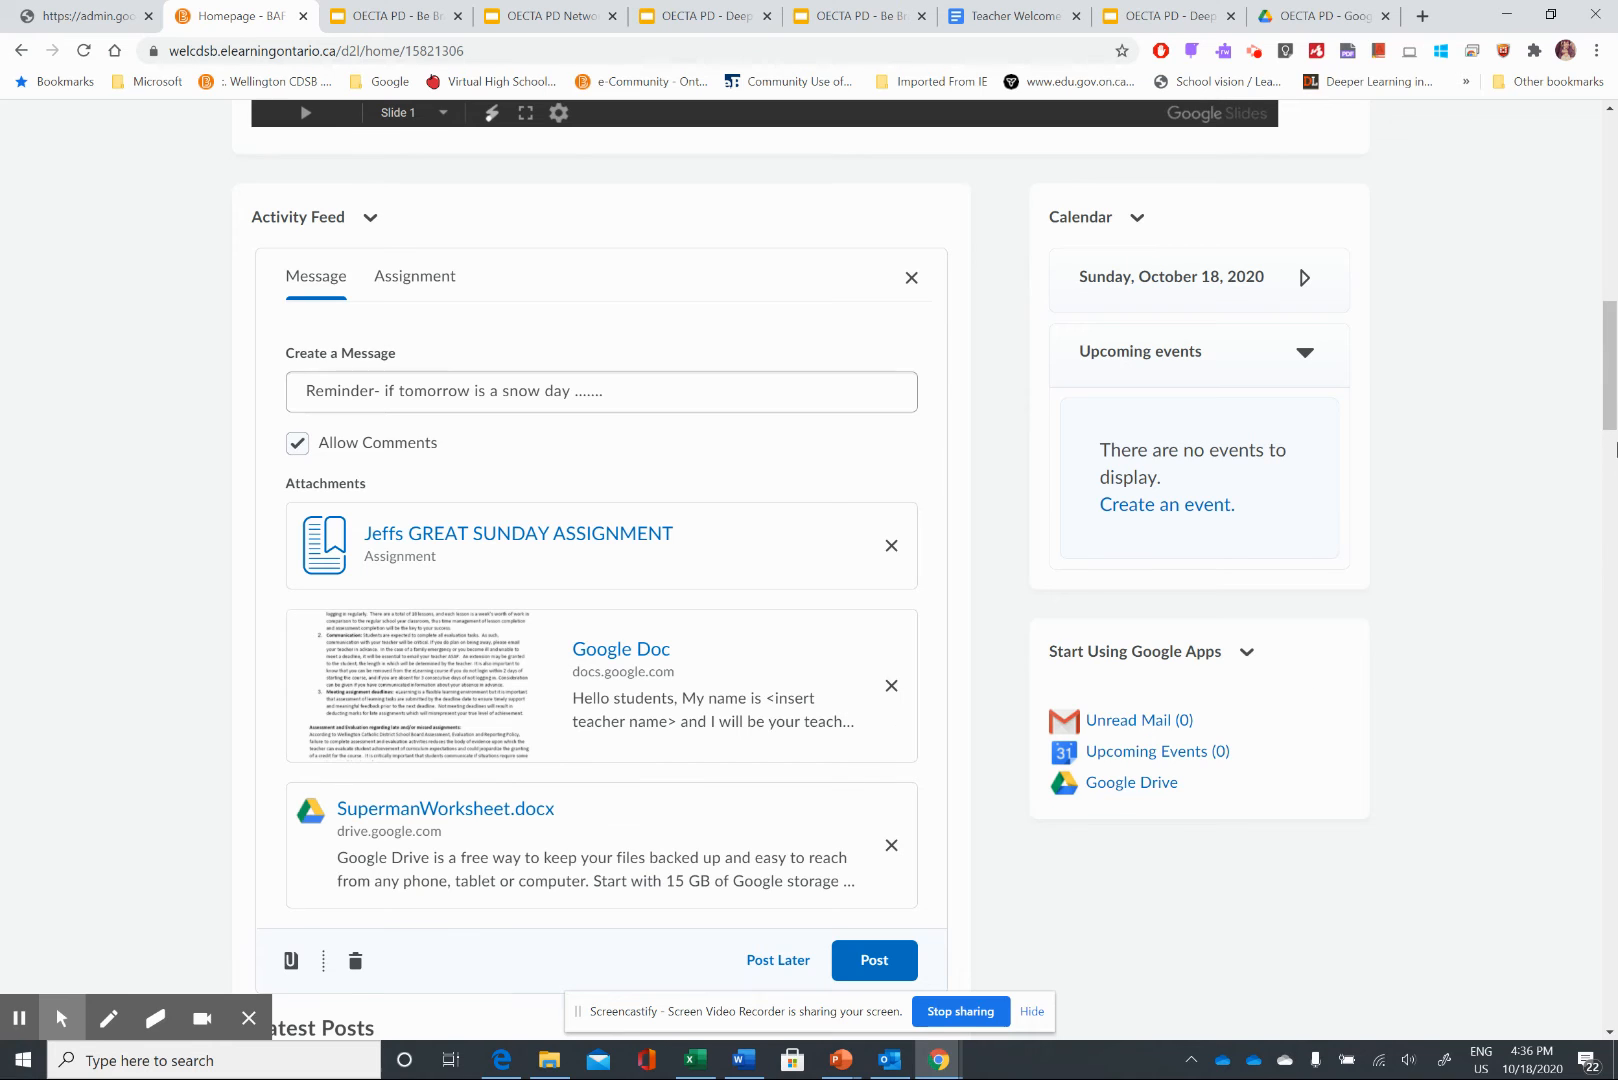
- Connect to Microsoft OneDrive and attach Presentation1.pptx to the message
{"action": "left_click_drag", "start_coordinate": [1608, 379], "coordinate": [1608, 386]}
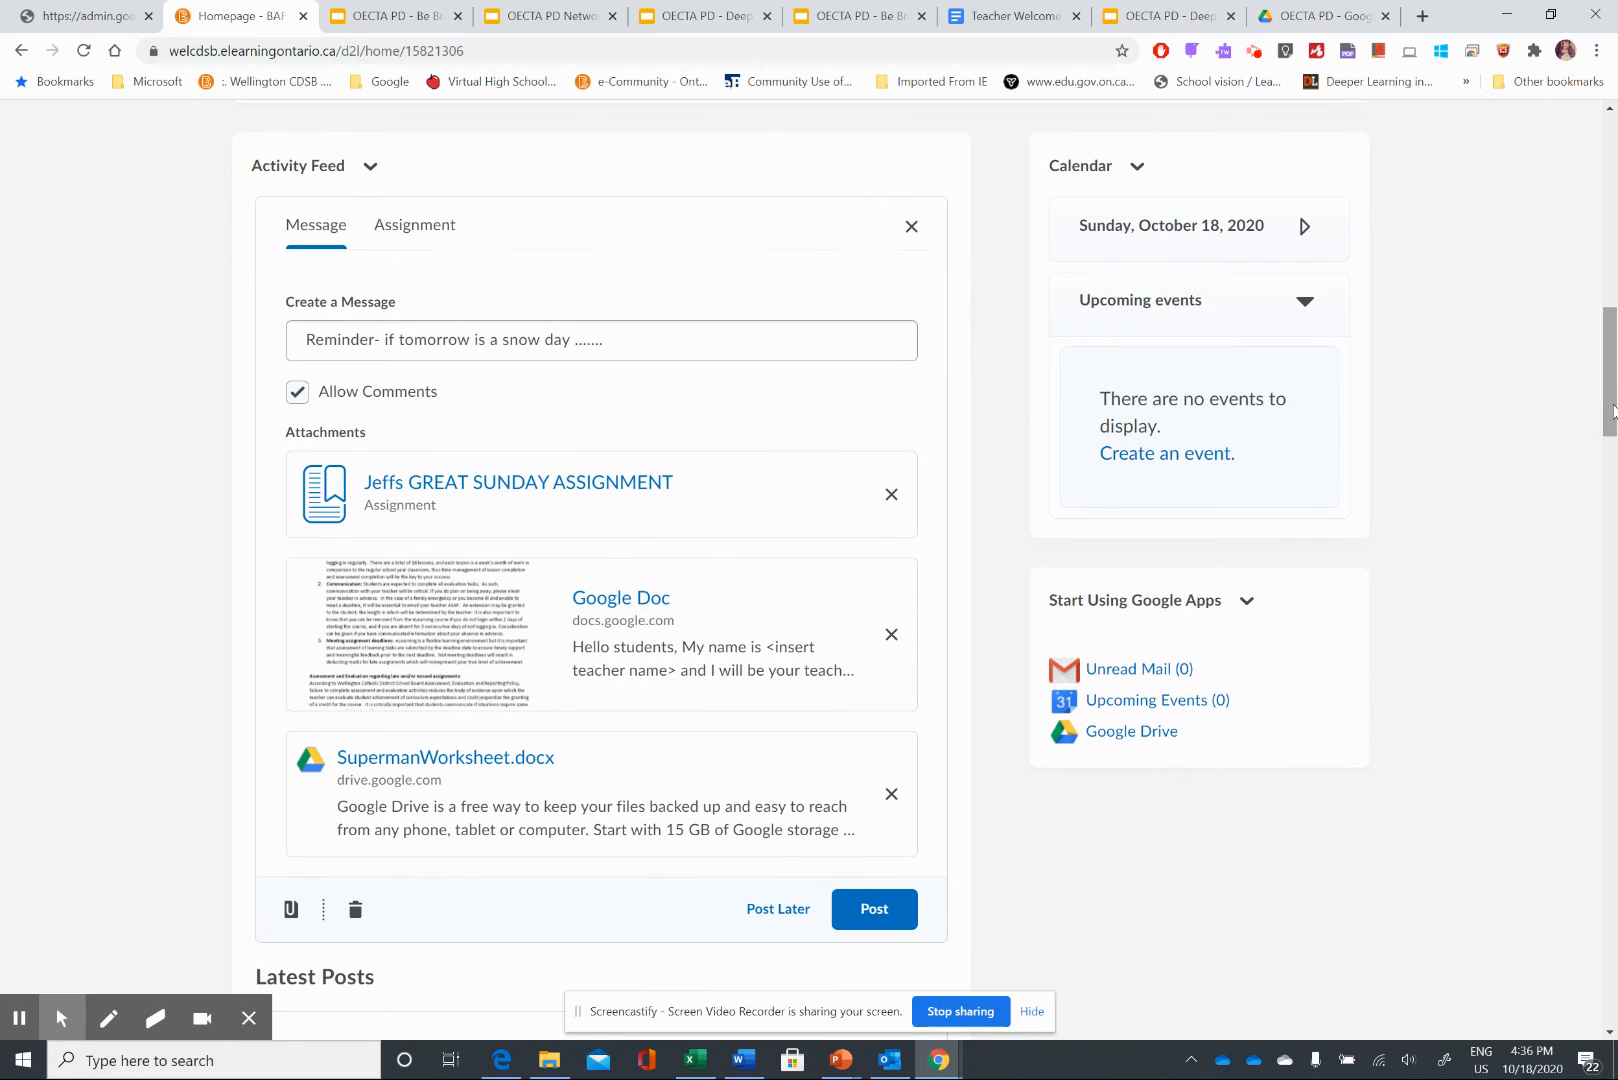
{"action": "left_click", "coordinate": [276, 907]}
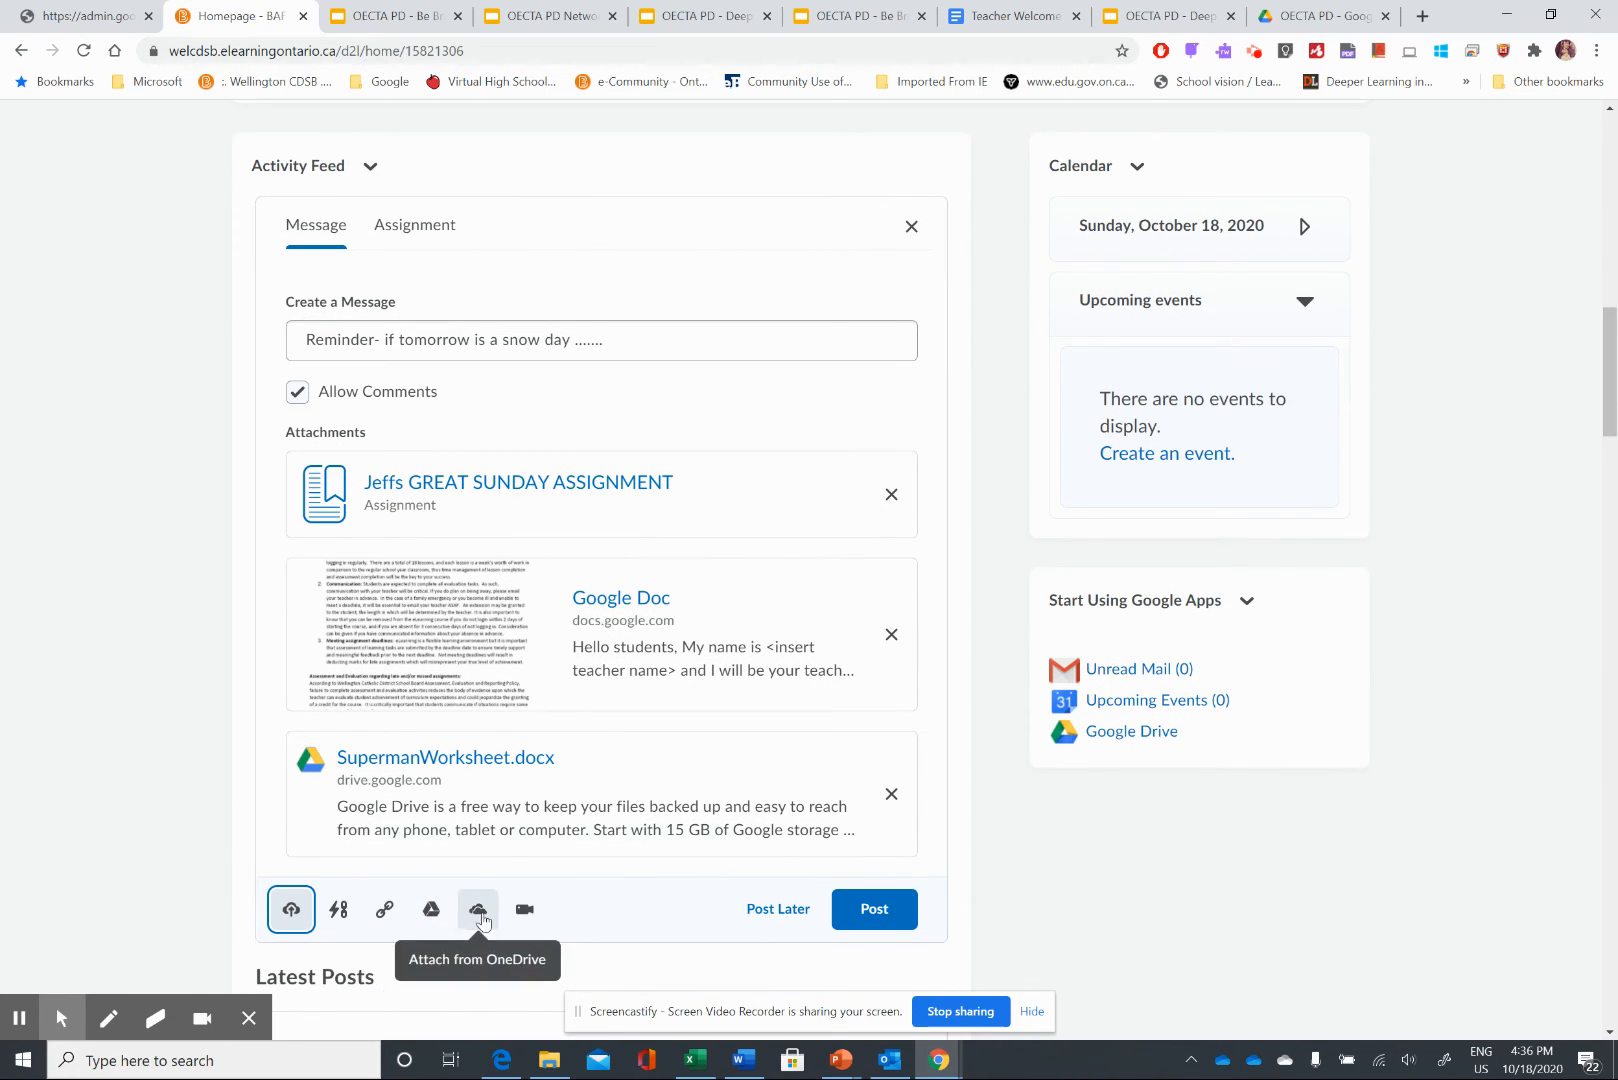
{"action": "left_click", "coordinate": [478, 910]}
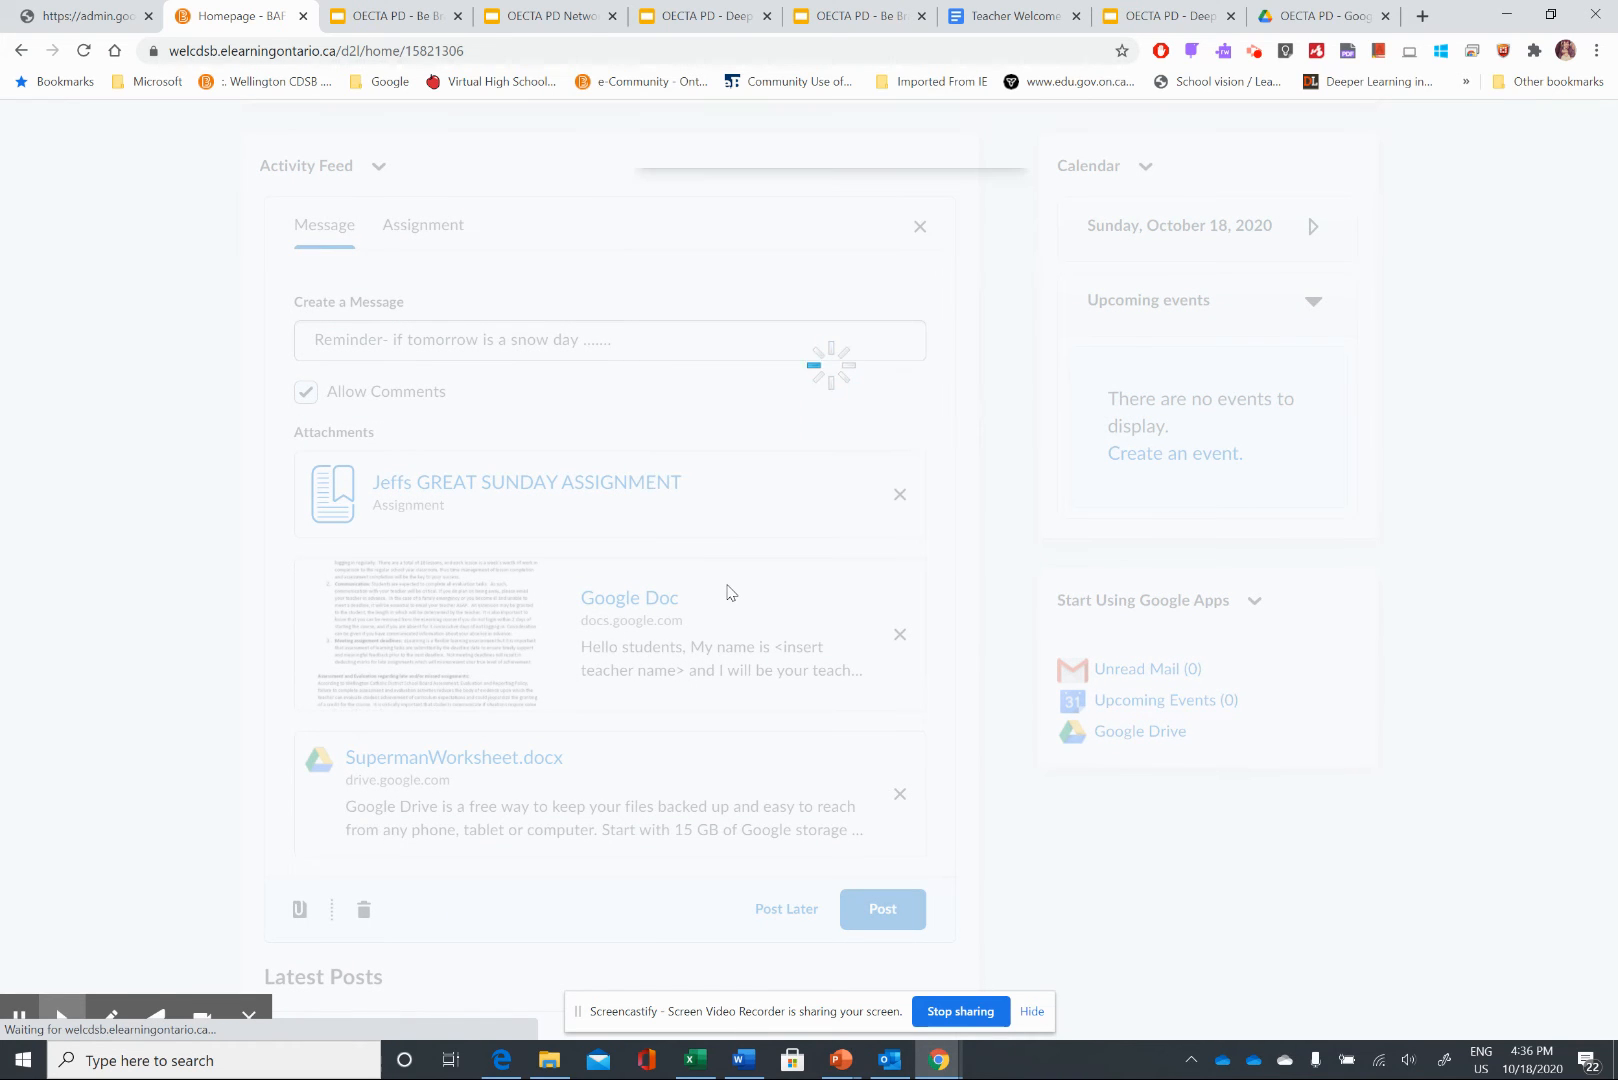
{"action": "left_click", "coordinate": [827, 505]}
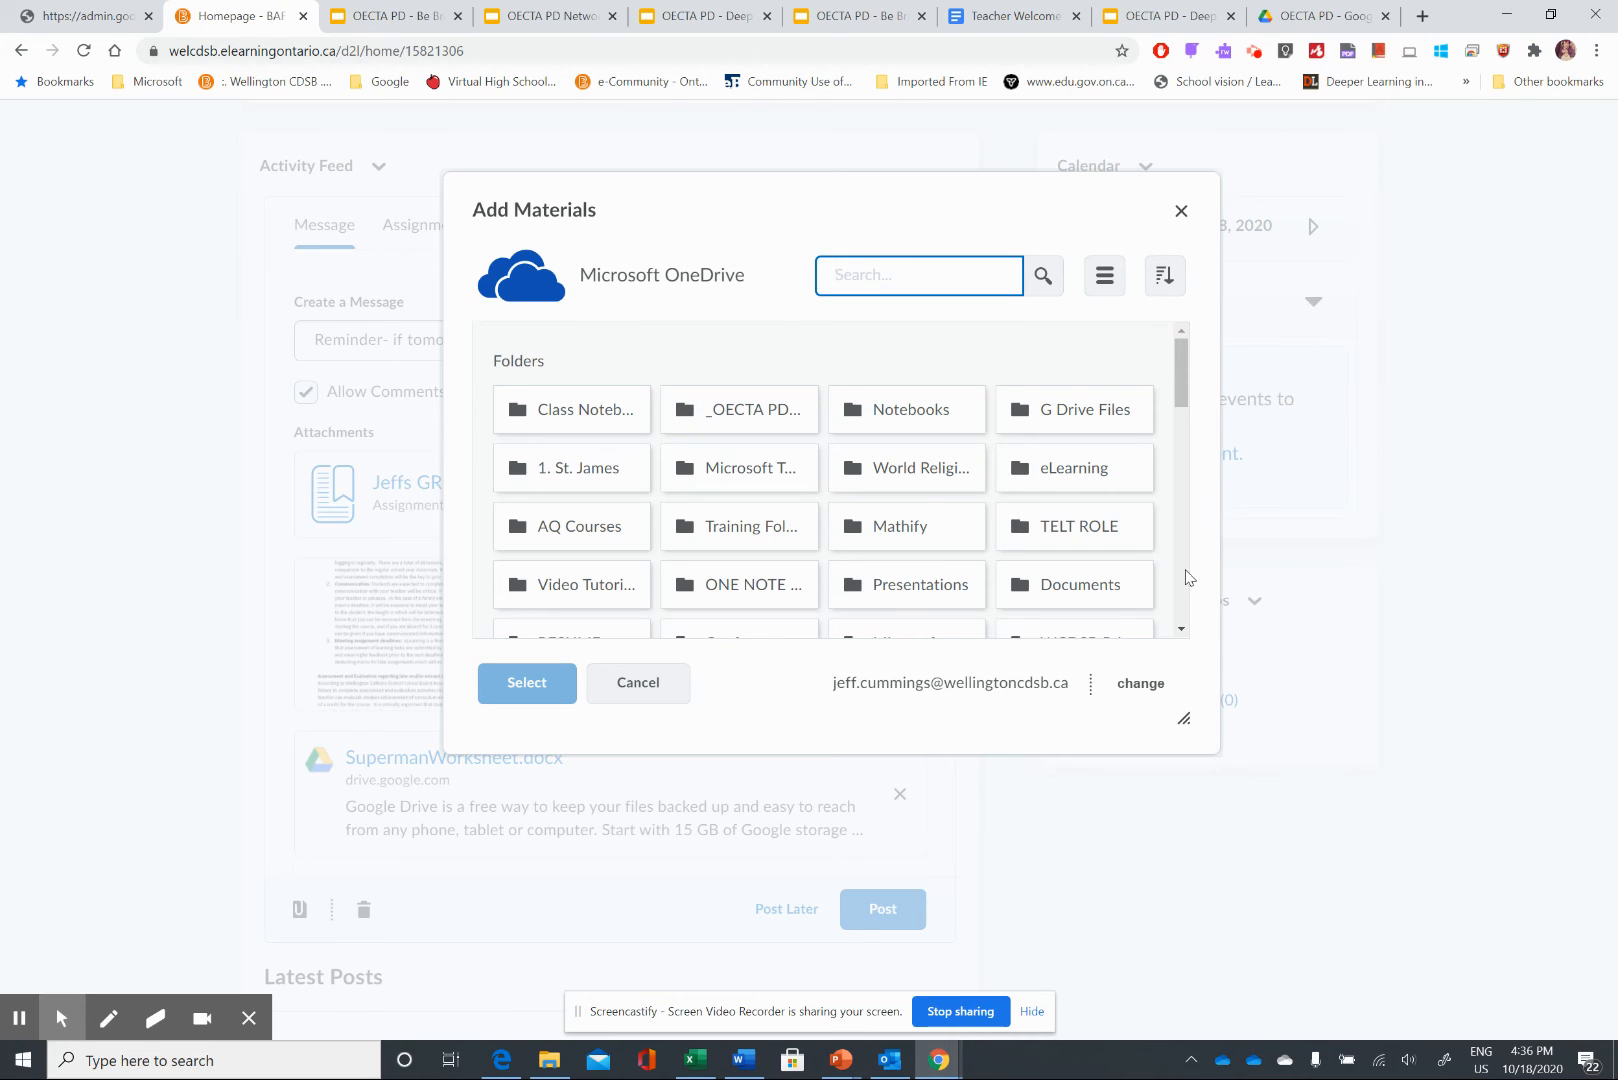
{"action": "scroll", "coordinate": [1187, 572], "scroll_direction": "down", "scroll_amount": 5}
{"action": "left_click", "coordinate": [585, 512]}
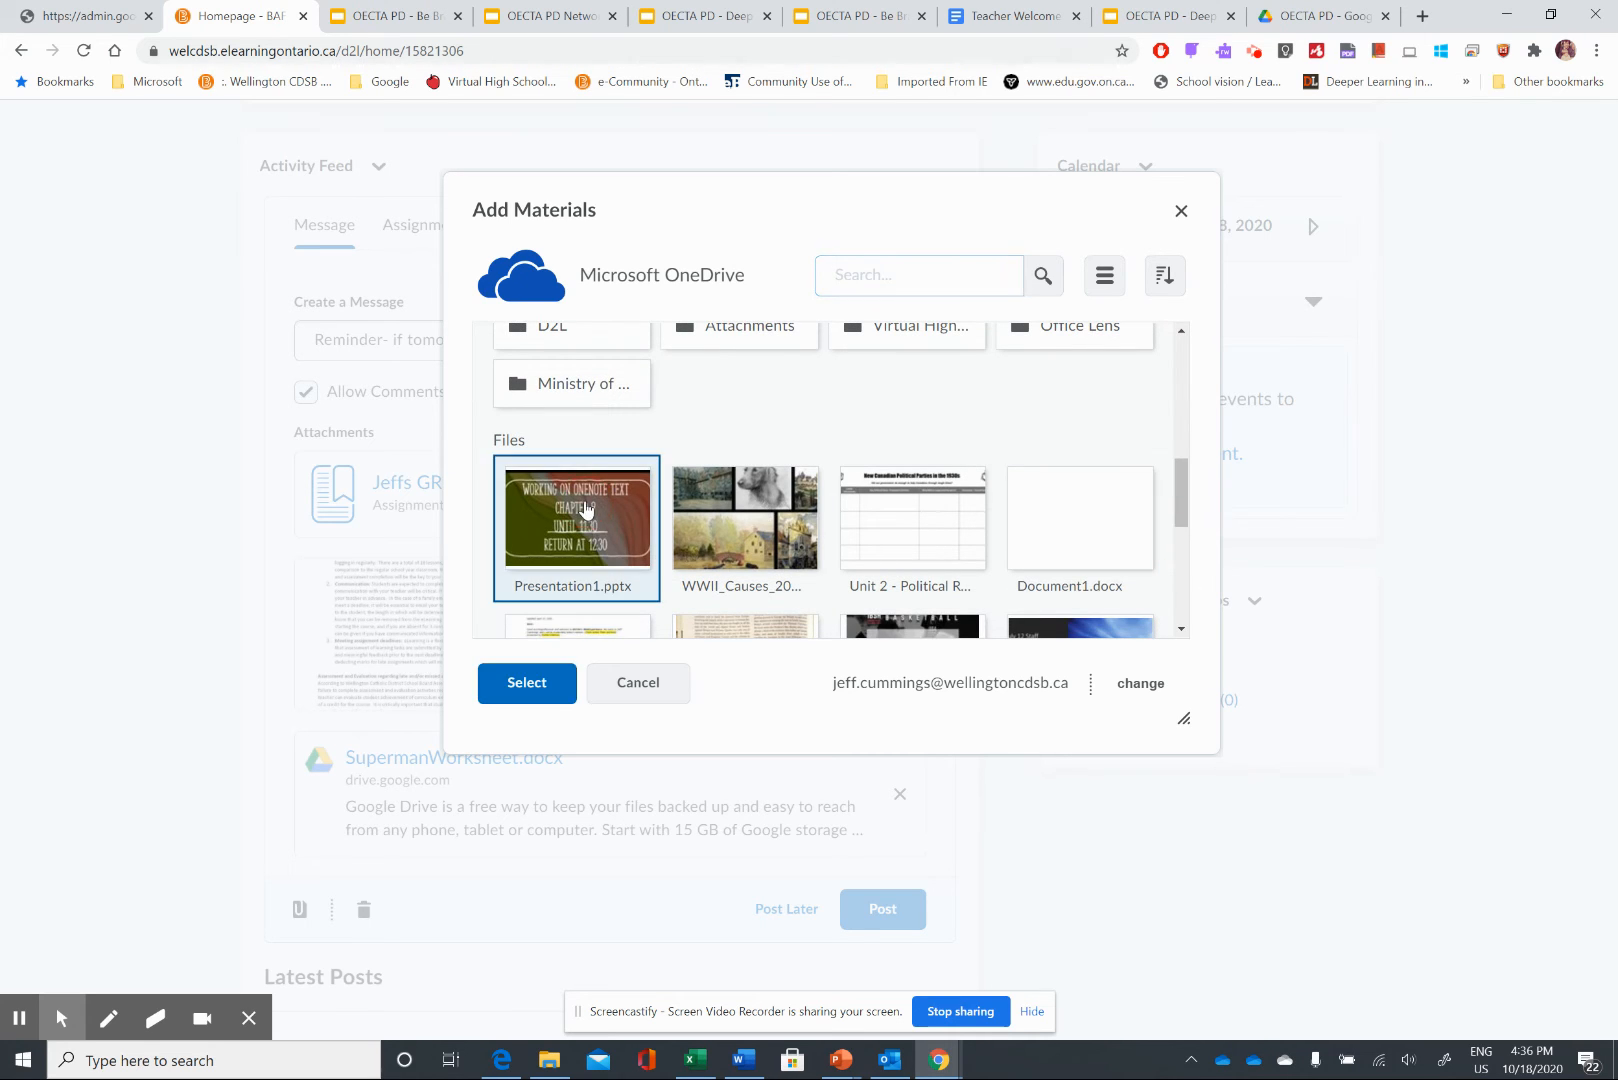
{"action": "left_click", "coordinate": [555, 682]}
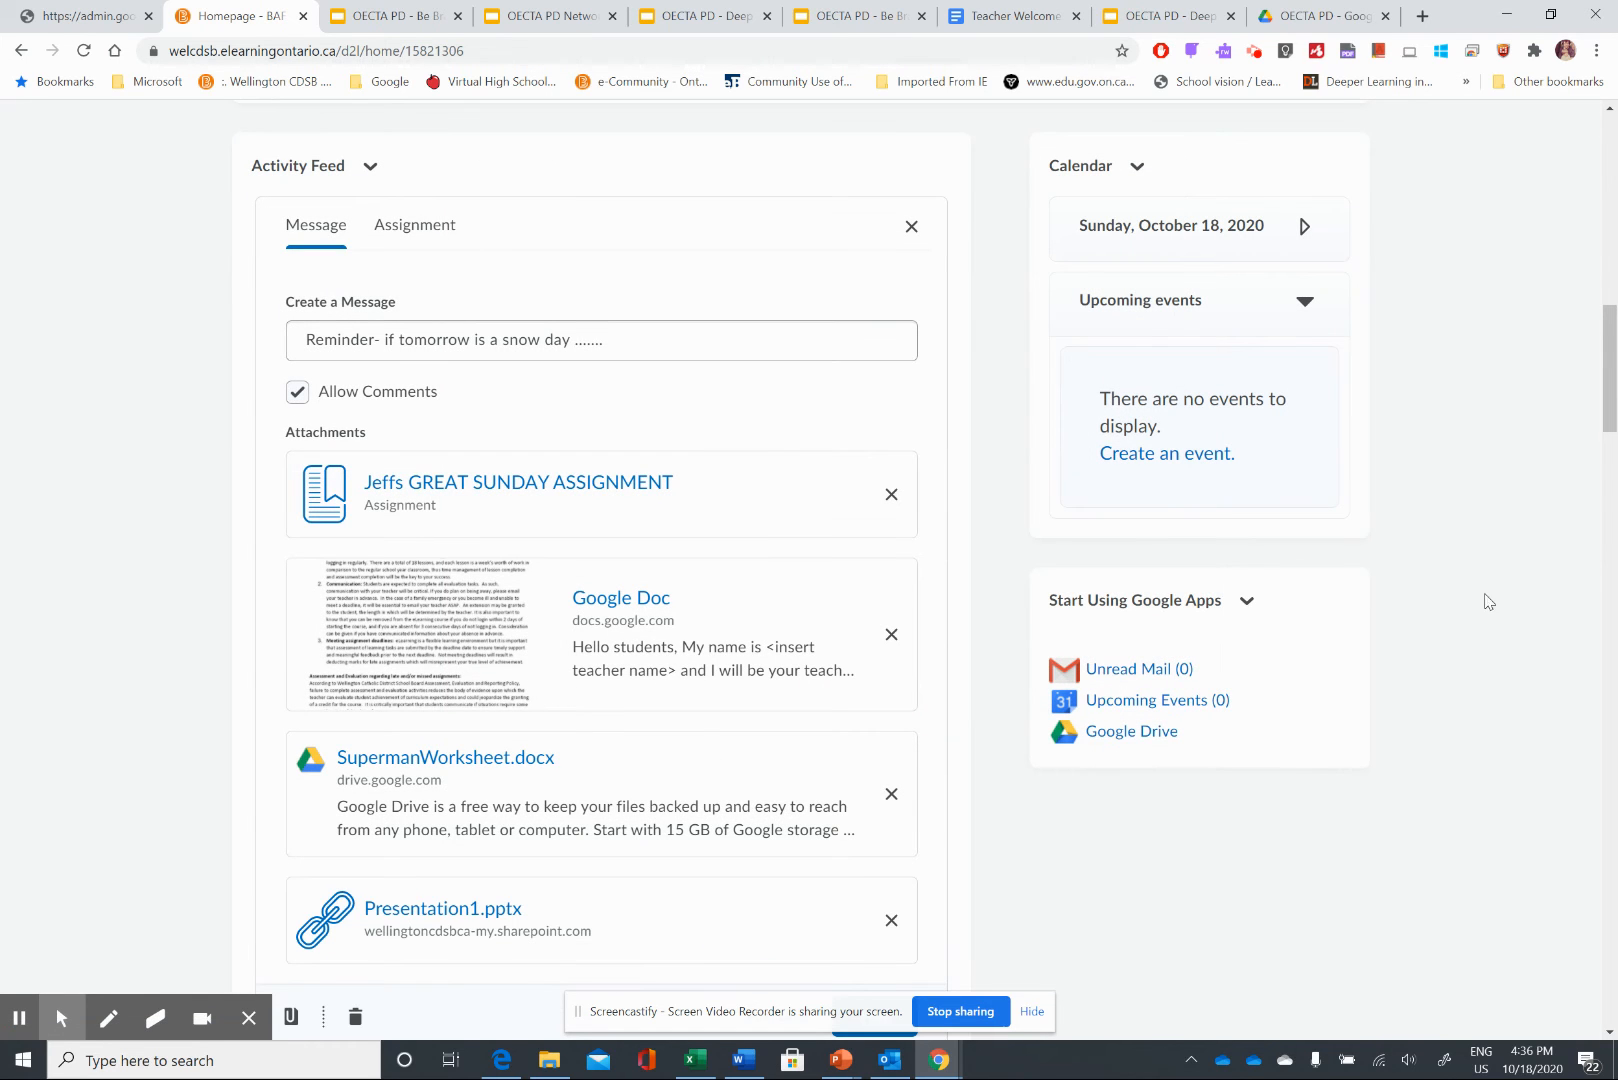
- Start adding a video attachment to the Activity Feed message
{"action": "left_click_drag", "start_coordinate": [1610, 385], "coordinate": [1610, 442]}
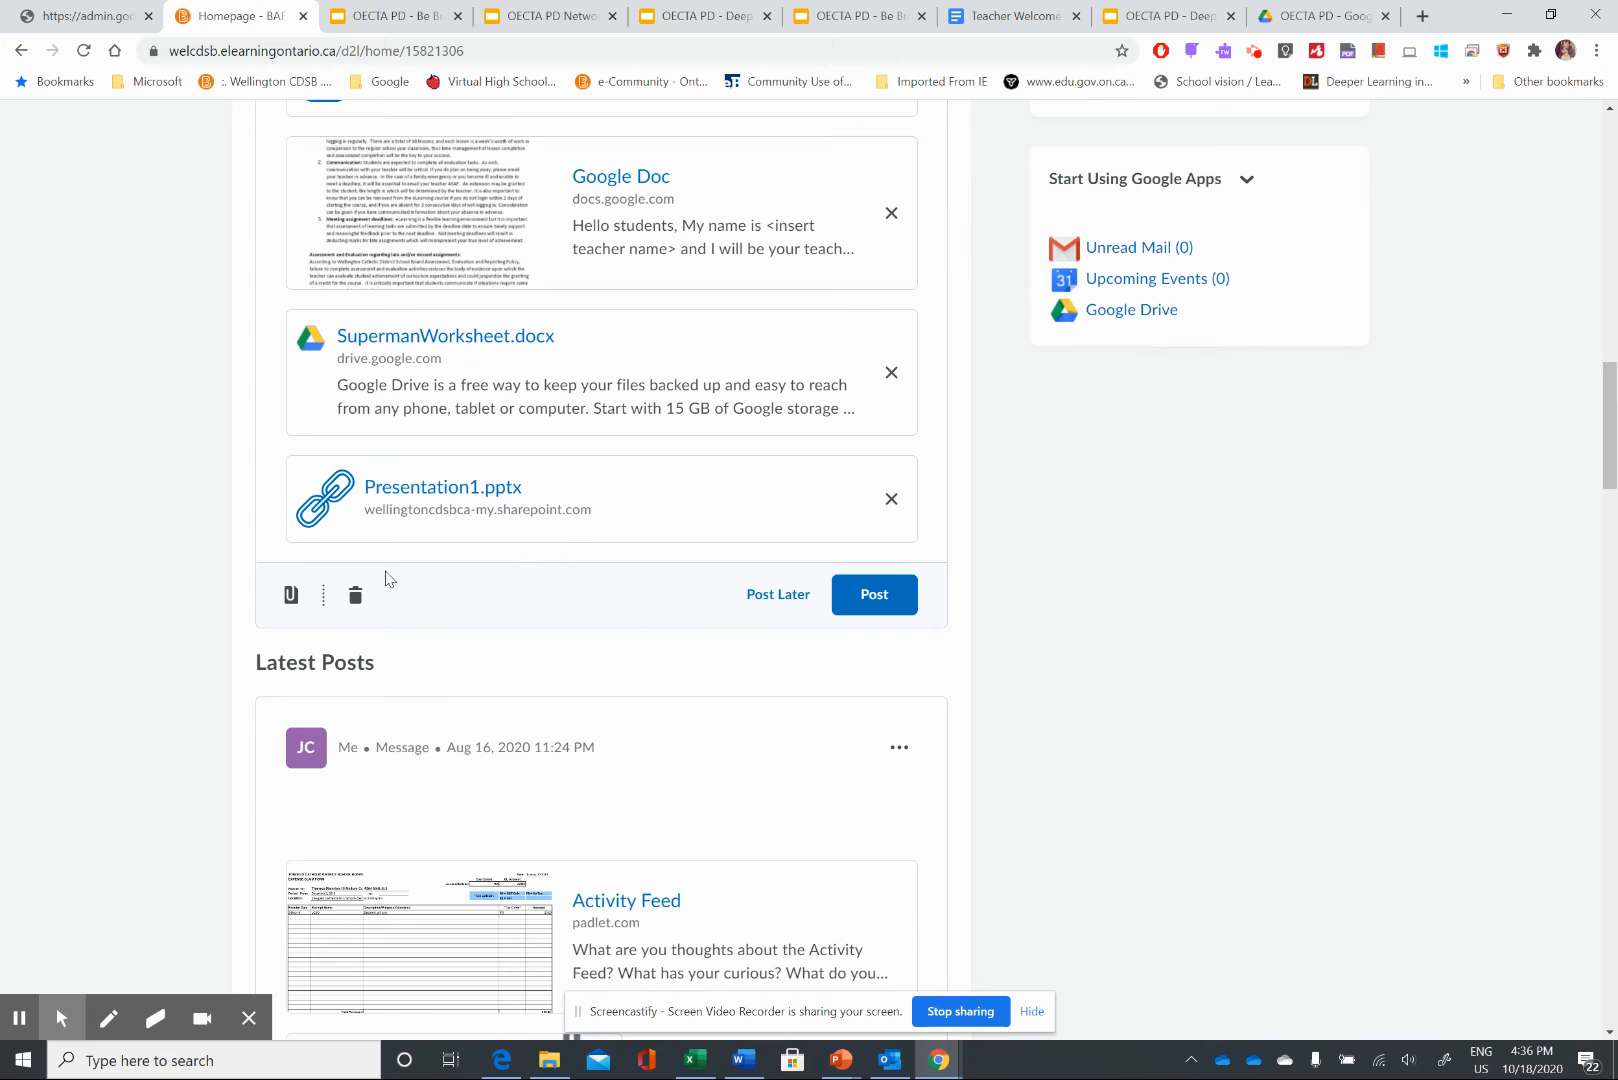
{"action": "left_click", "coordinate": [290, 596]}
{"action": "left_click", "coordinate": [290, 598]}
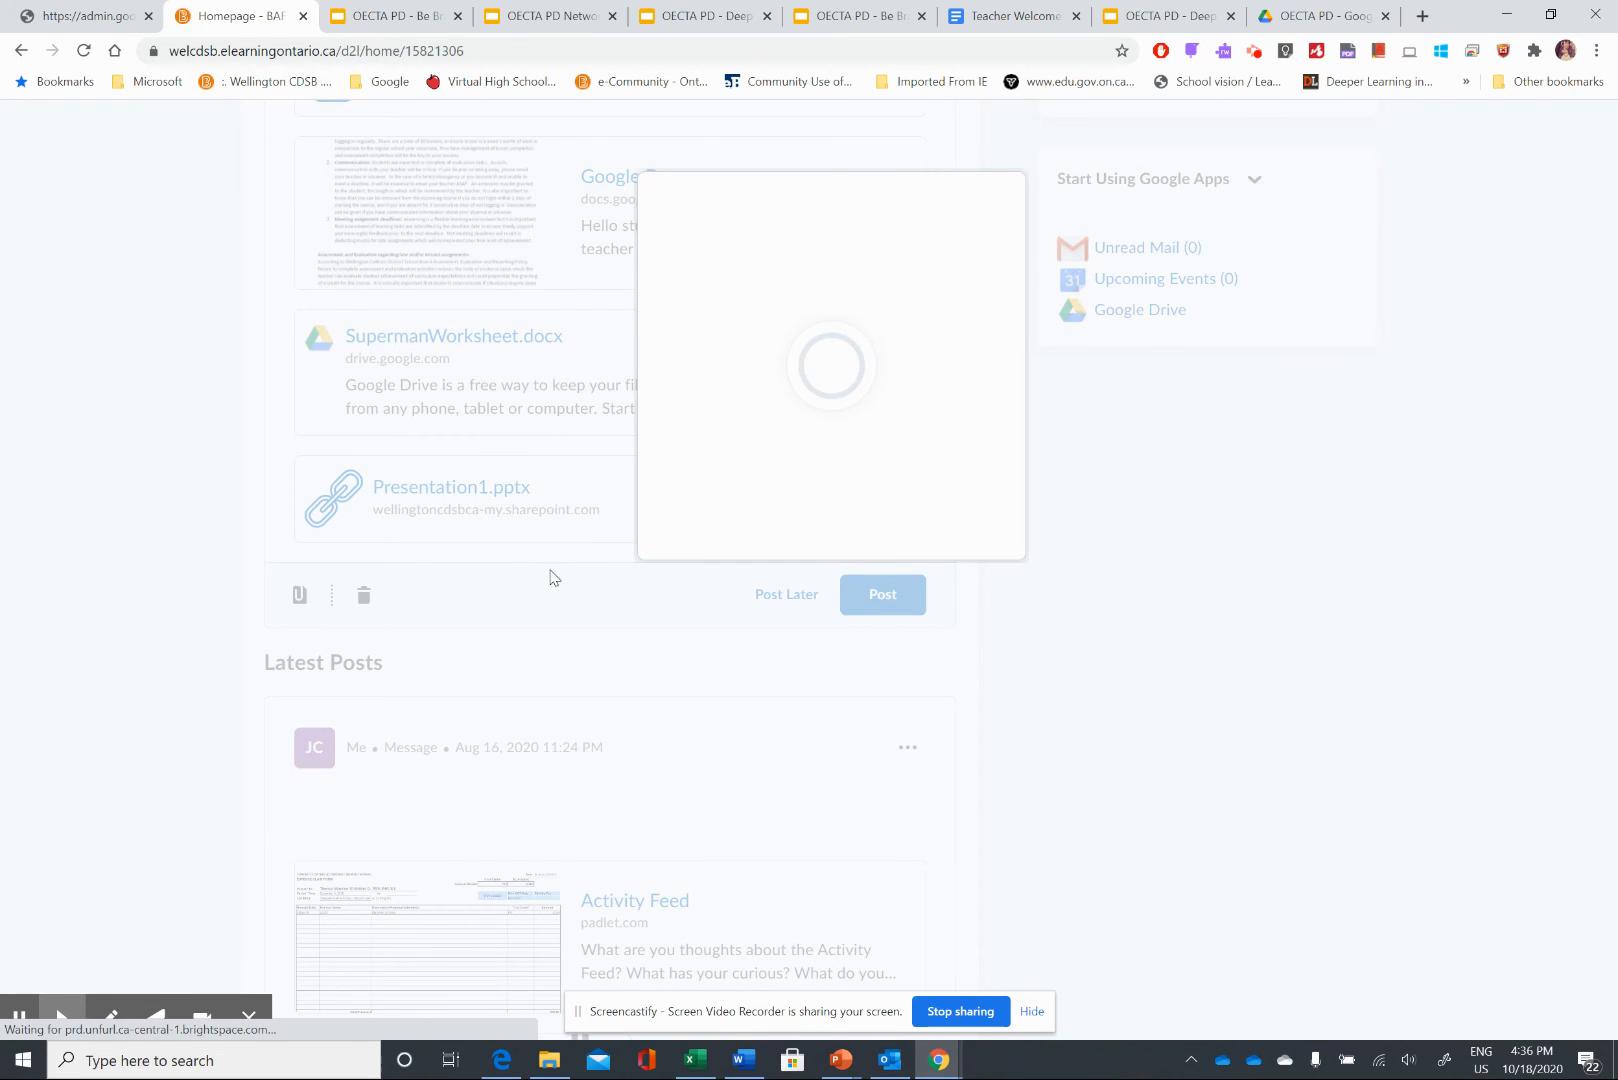
- Search Google for "kid president" and copy the video URL of "What Happened to Kid President? | Kid President Travel Show E1" from YouTube
{"action": "left_click", "coordinate": [1310, 18]}
{"action": "left_click", "coordinate": [978, 48]}
{"action": "type", "text": "kid preside"}
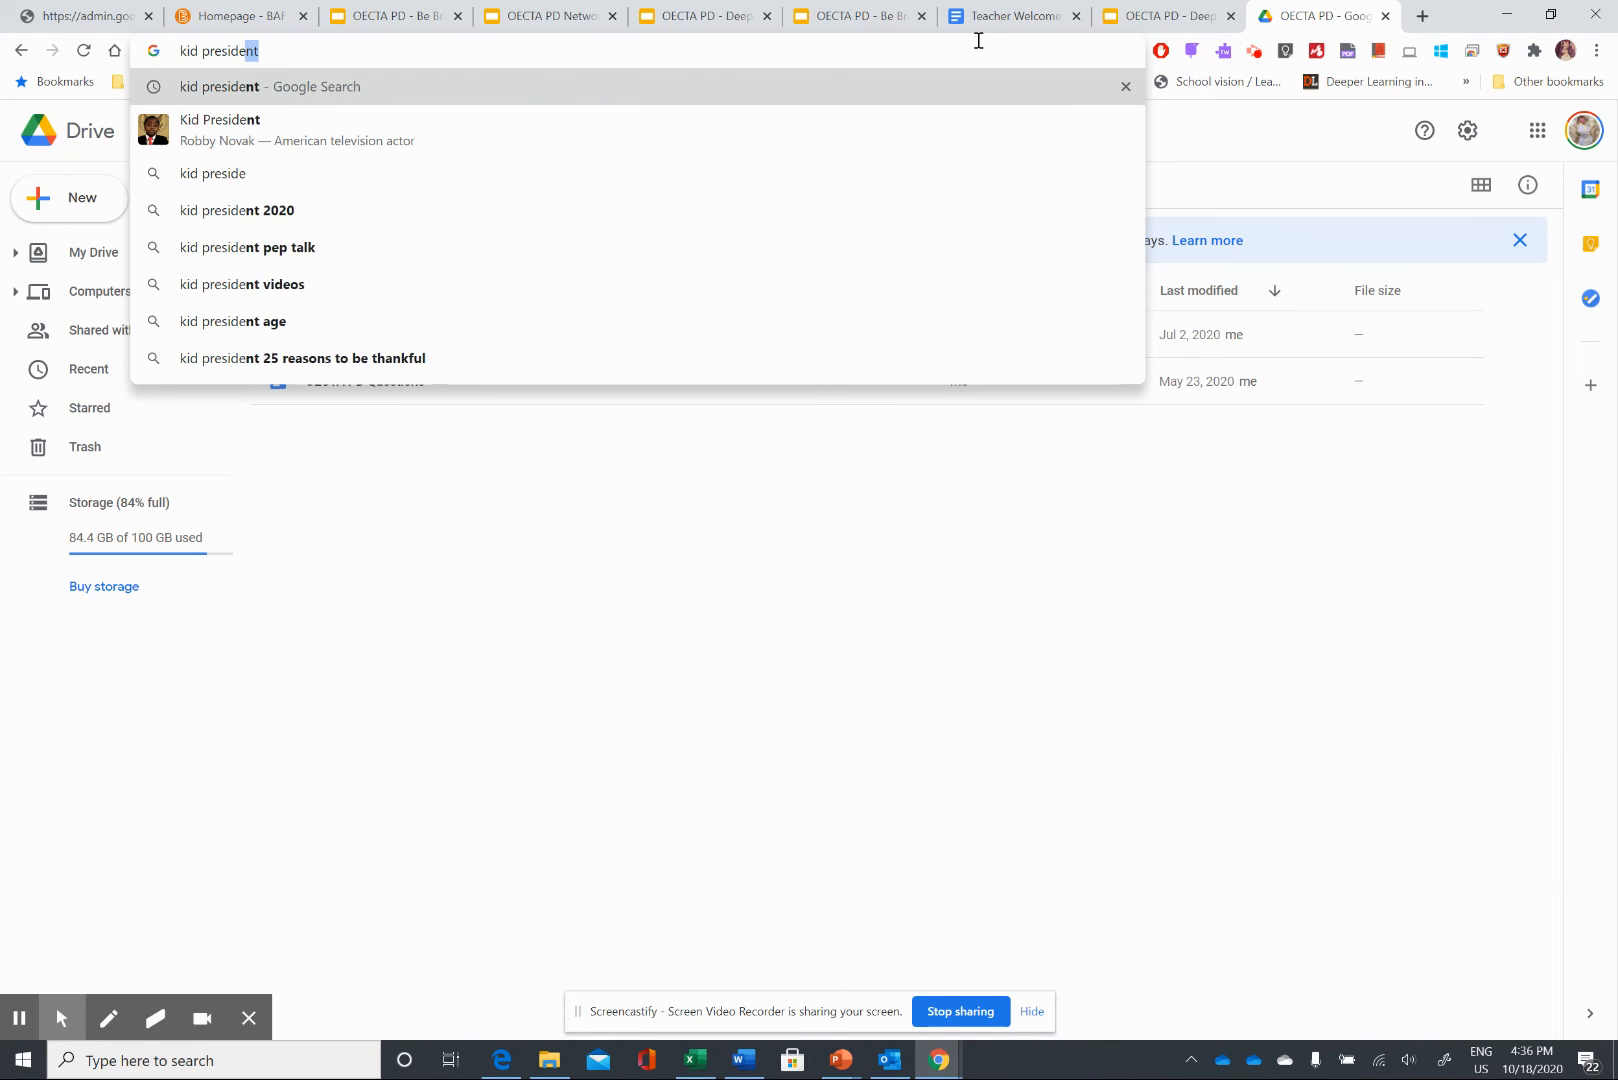
{"action": "key", "text": "Return"}
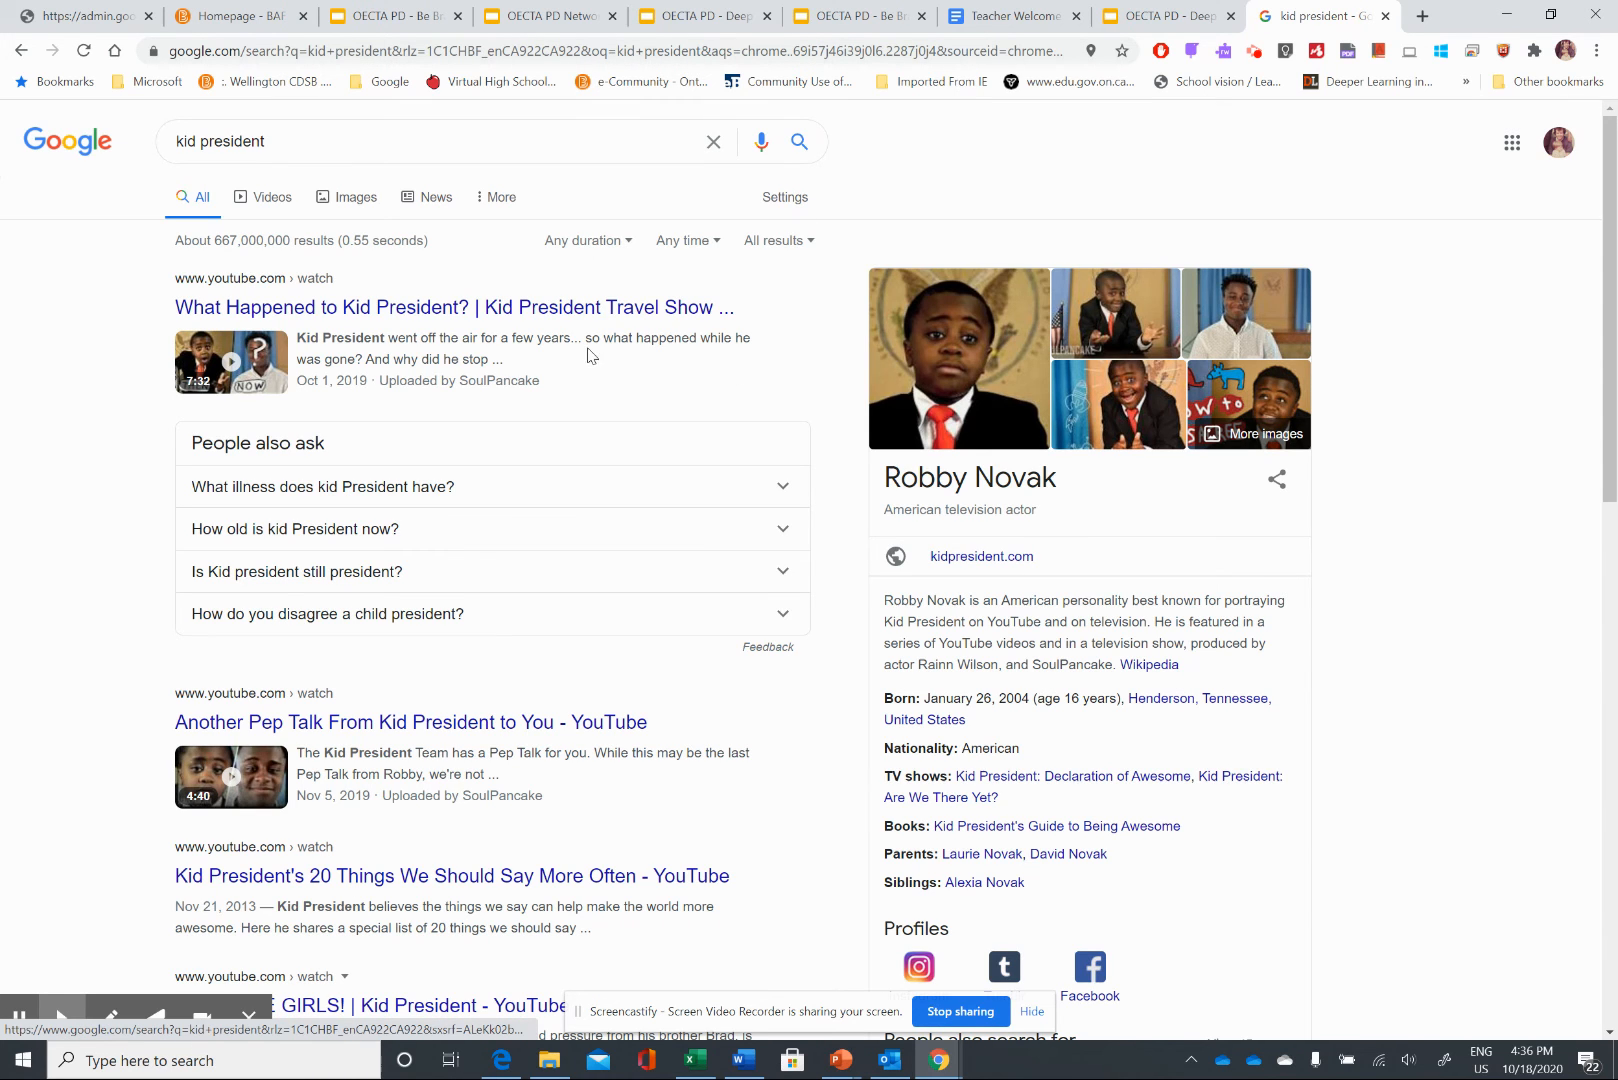
{"action": "left_click", "coordinate": [230, 365]}
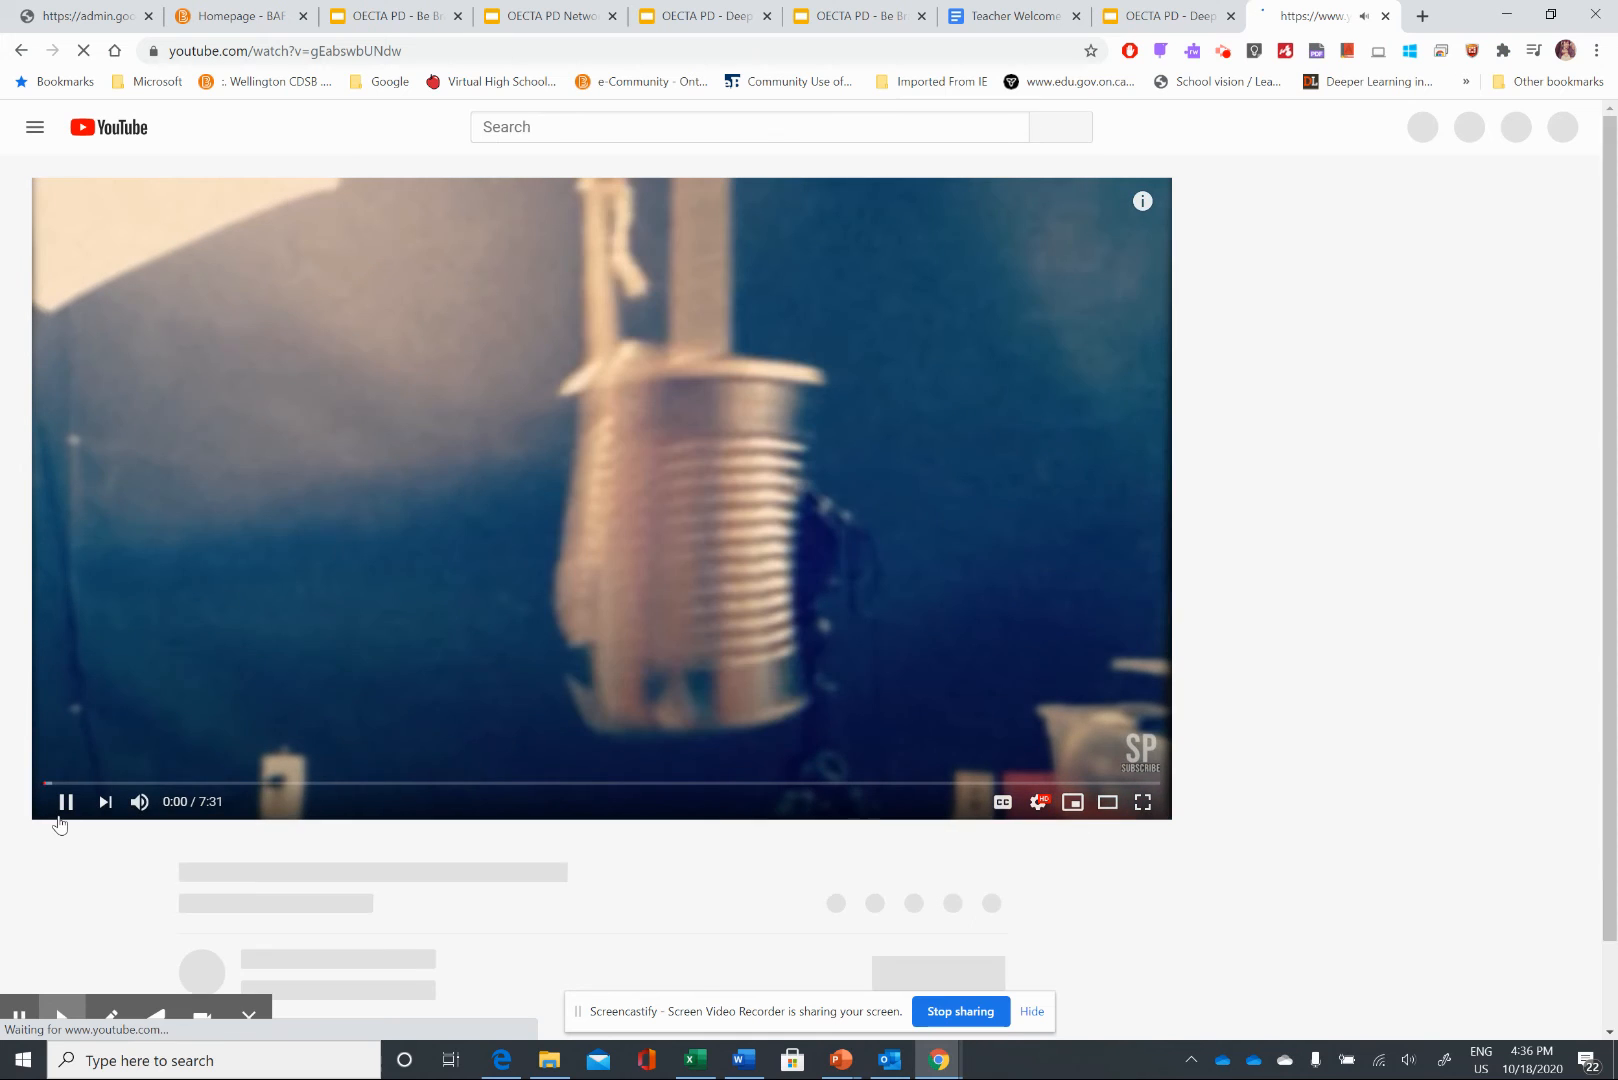
{"action": "left_click", "coordinate": [66, 801]}
{"action": "right_click", "coordinate": [538, 377]}
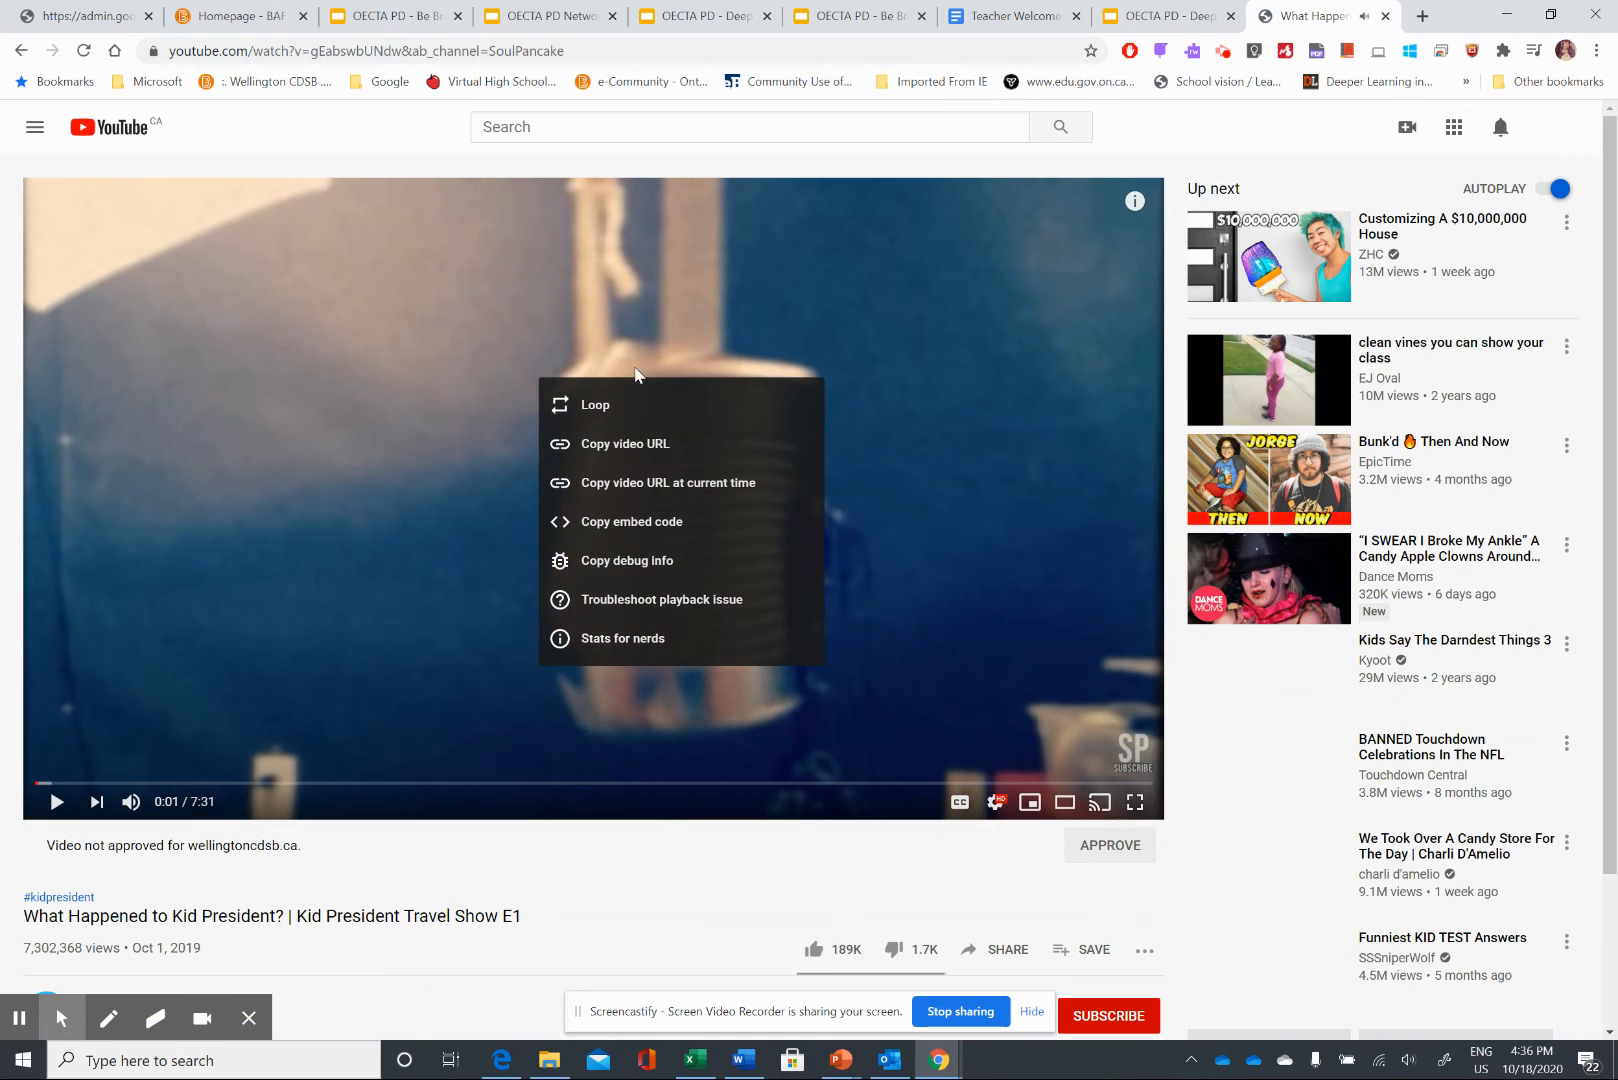
{"action": "left_click", "coordinate": [632, 443]}
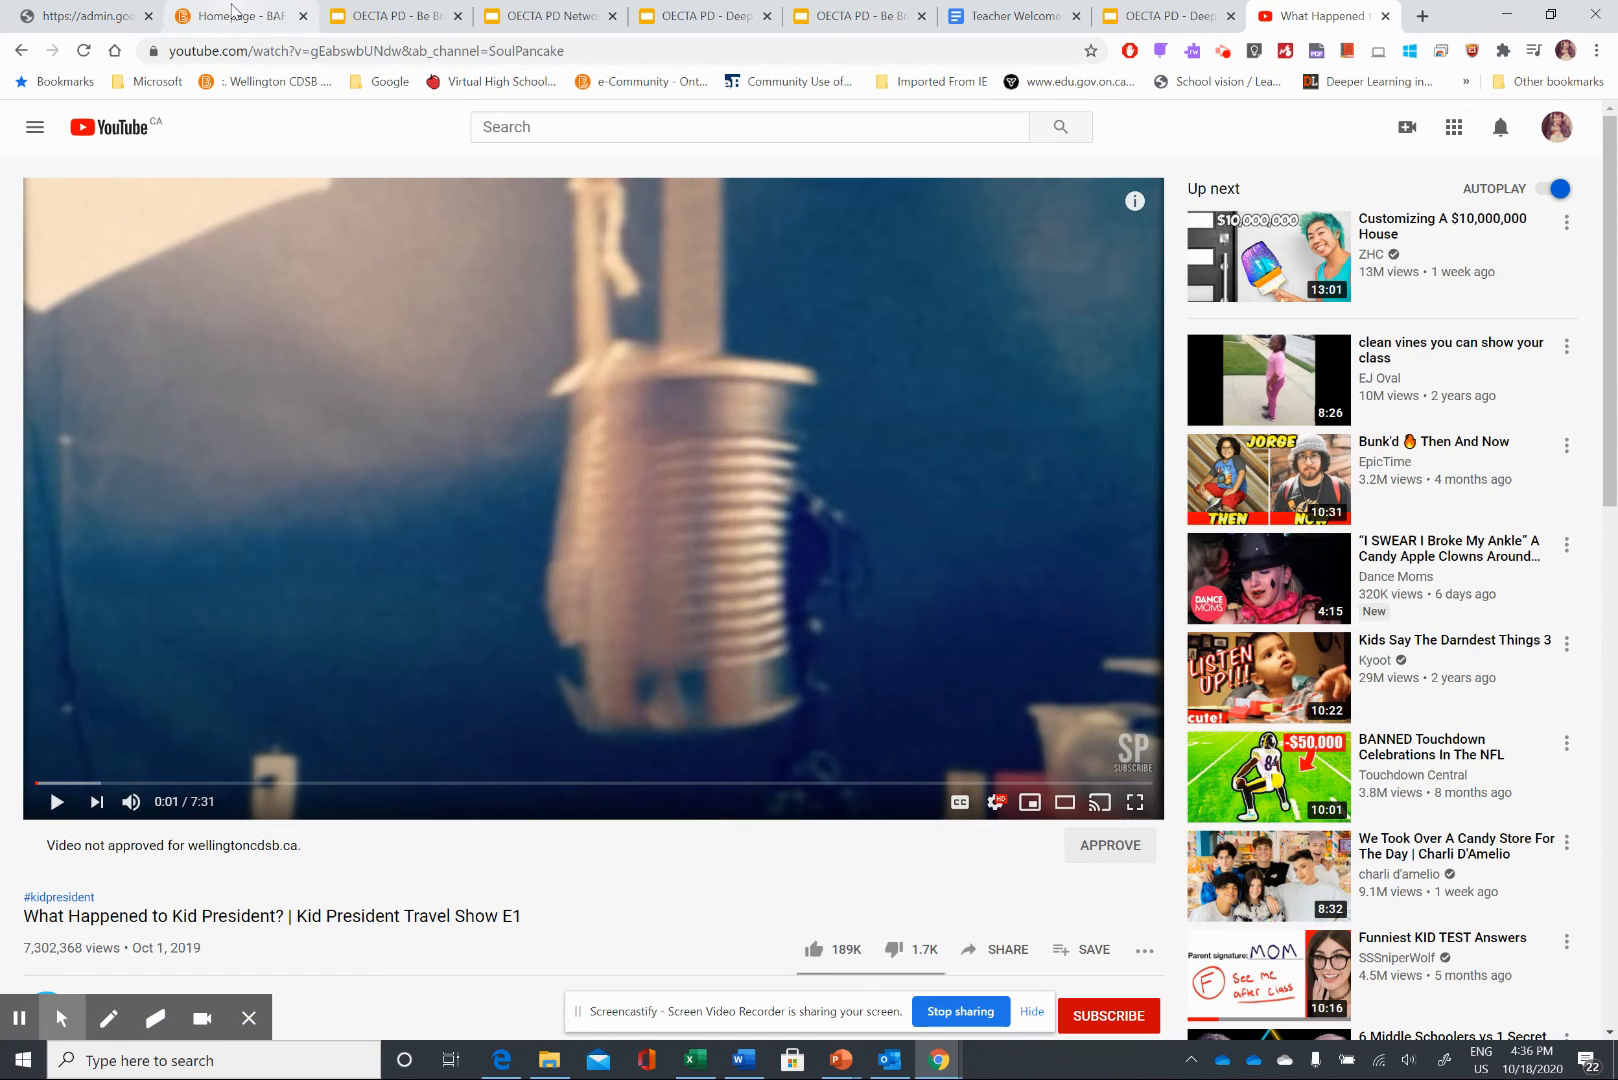
- Return to the Brightspace homepage and attach the copied YouTube URL to the message as a video
{"action": "left_click", "coordinate": [233, 12]}
{"action": "left_click", "coordinate": [574, 287]}
{"action": "left_click", "coordinate": [595, 282]}
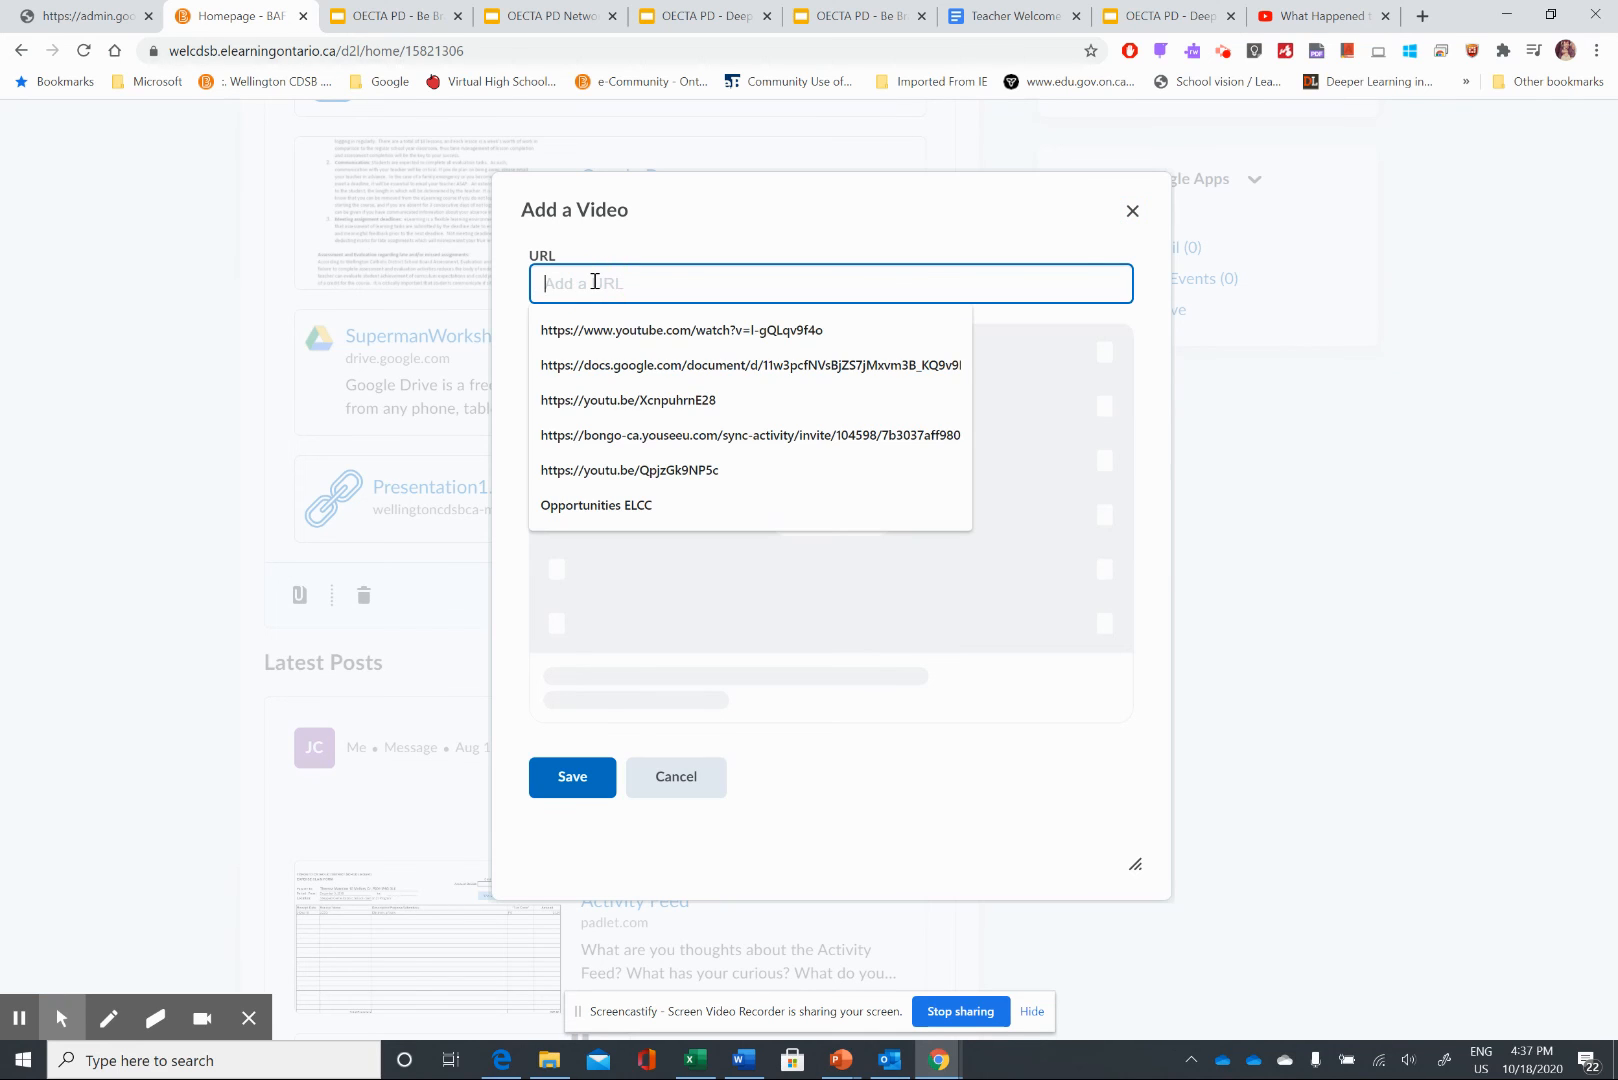
{"action": "key", "text": "ctrl+v"}
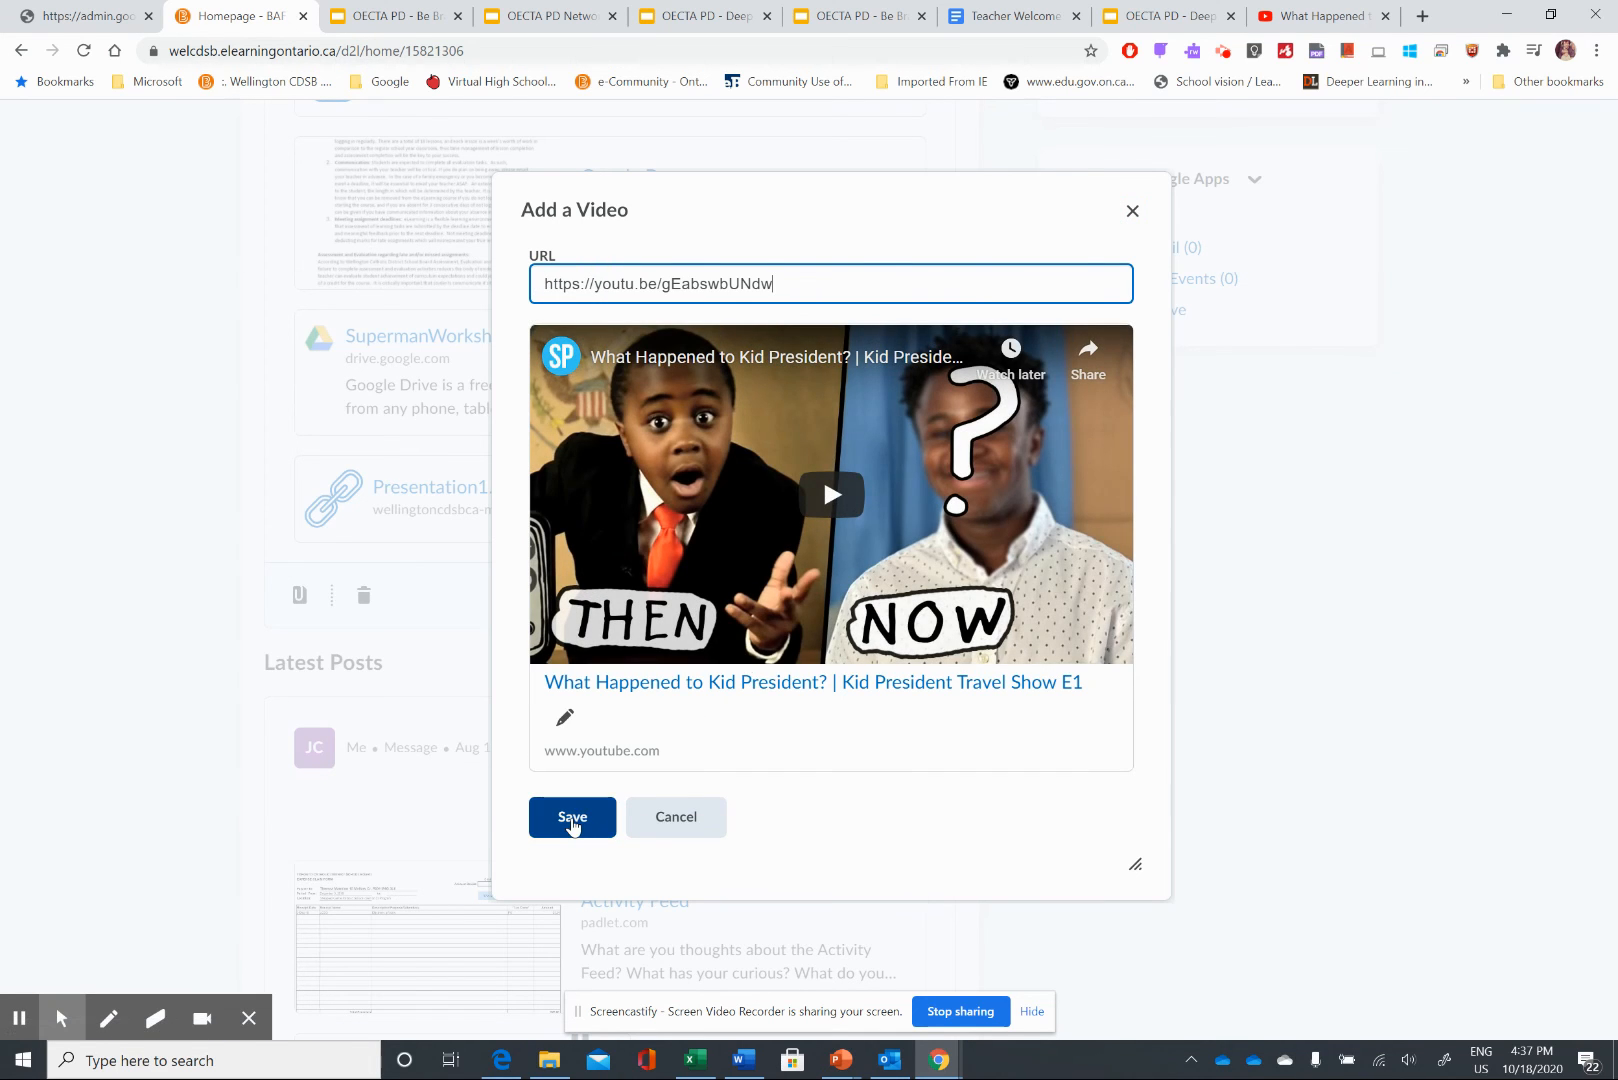
{"action": "left_click", "coordinate": [572, 818]}
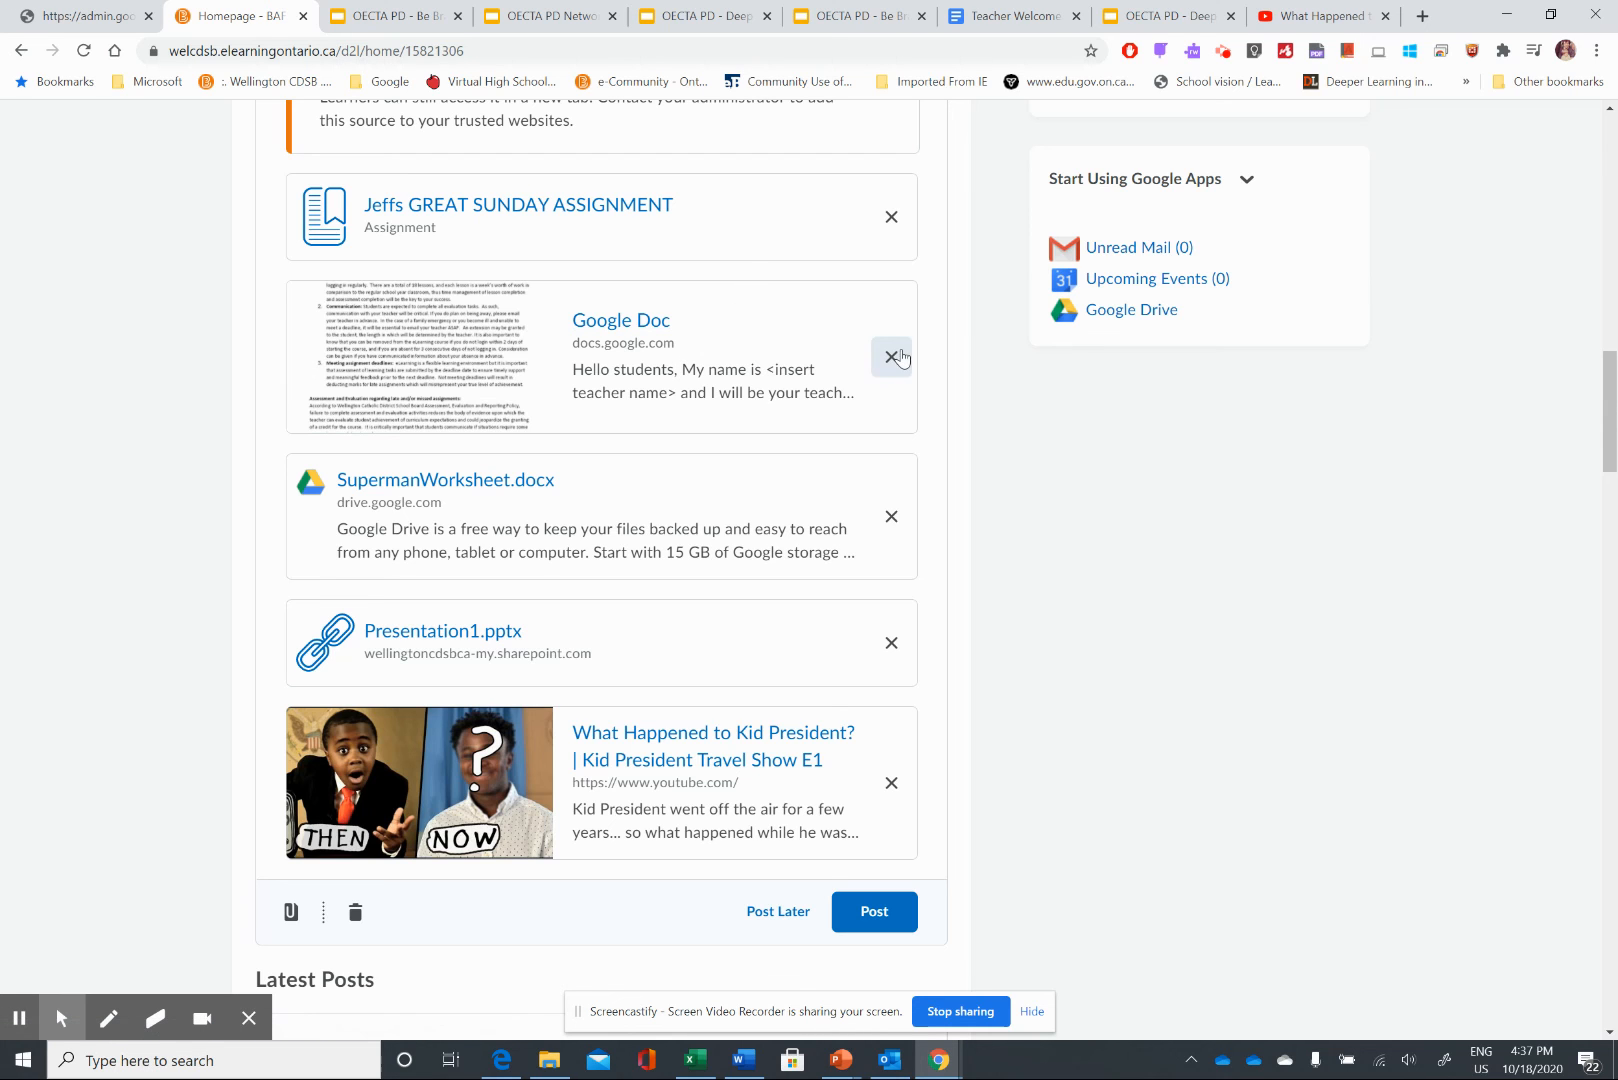
{"action": "left_click", "coordinate": [1610, 414]}
{"action": "mouse_move", "coordinate": [1610, 414]}
{"action": "left_mouse_down"}
{"action": "mouse_move", "coordinate": [1608, 400]}
{"action": "mouse_move", "coordinate": [1608, 430]}
{"action": "left_mouse_up"}
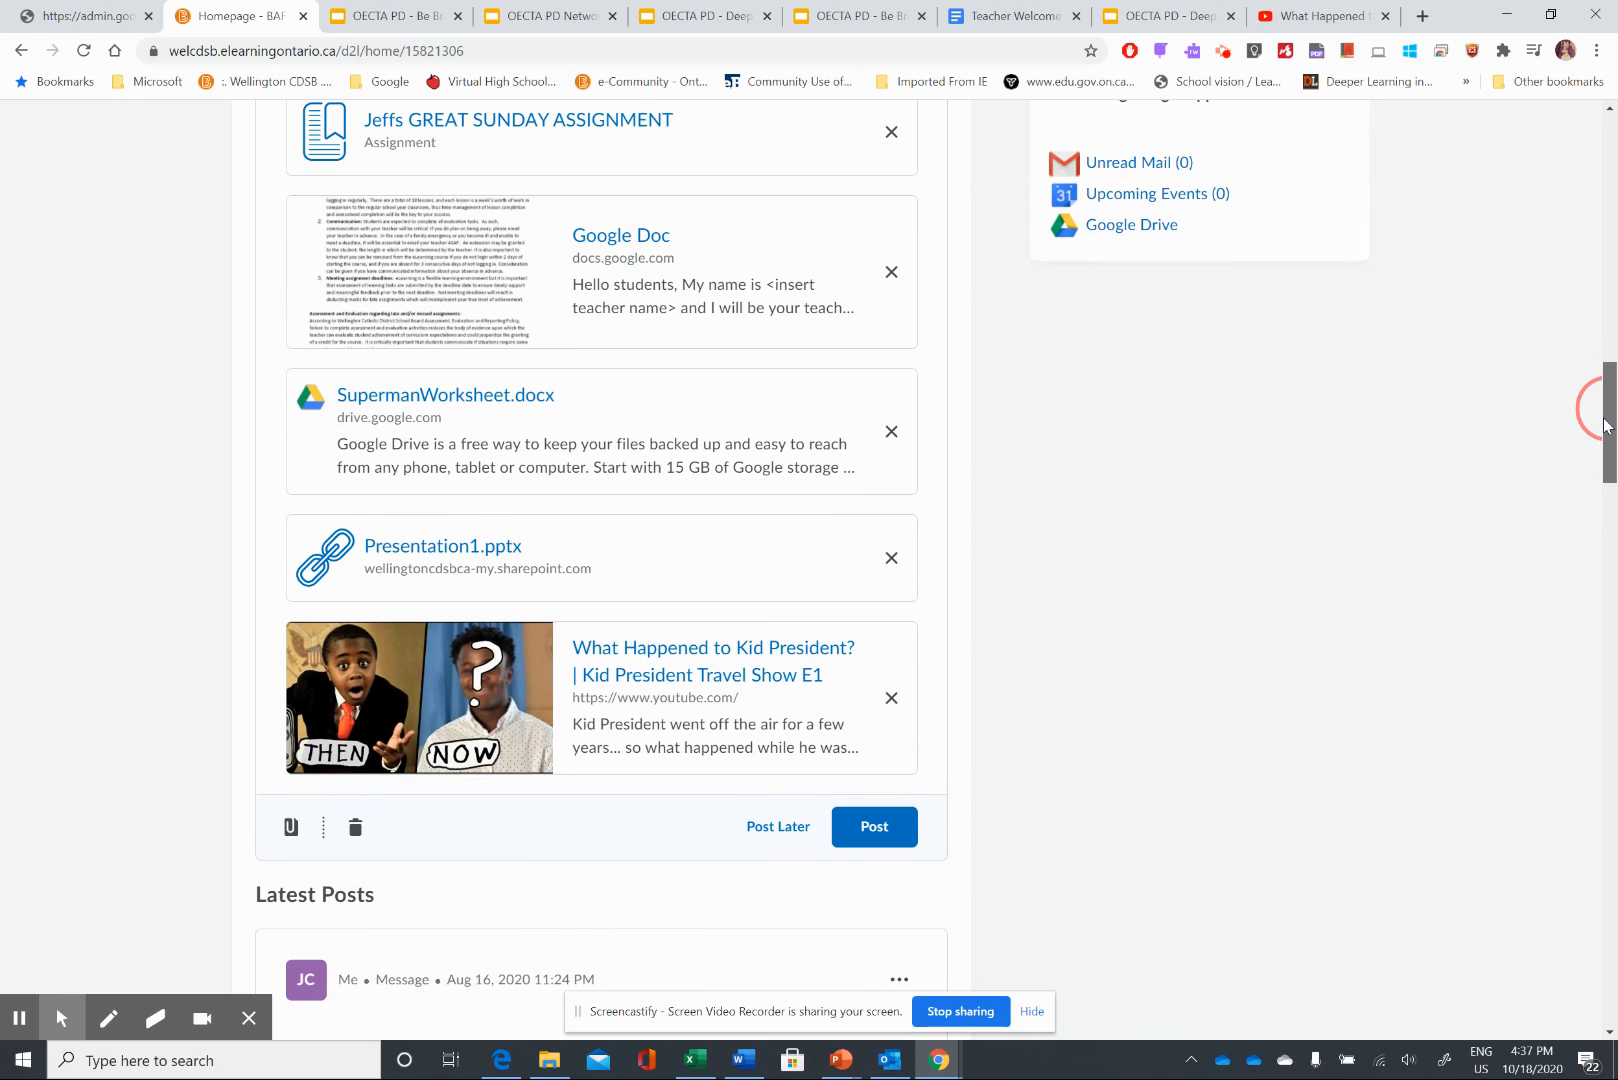